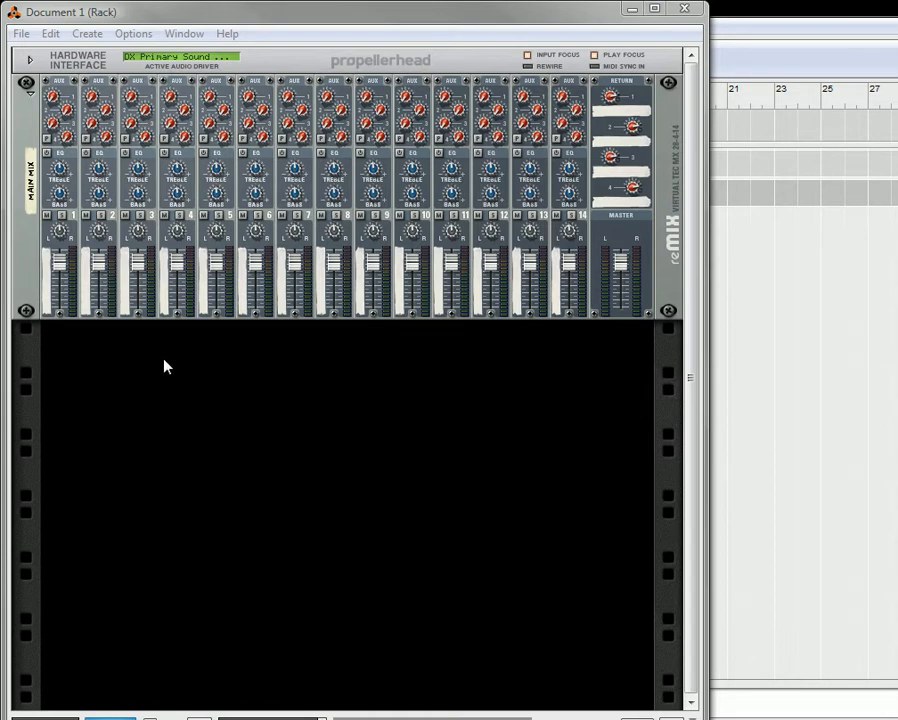
# Create a Combinator below the main mixer and add a Kong Drum Designer inside it.
pyautogui.click(87, 33)
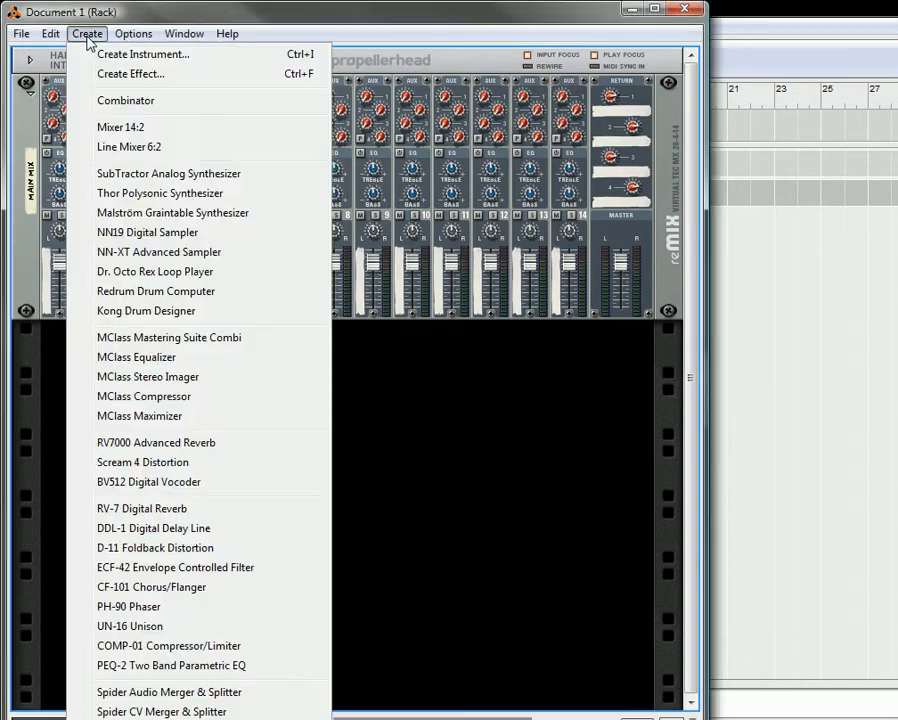
pyautogui.click(92, 100)
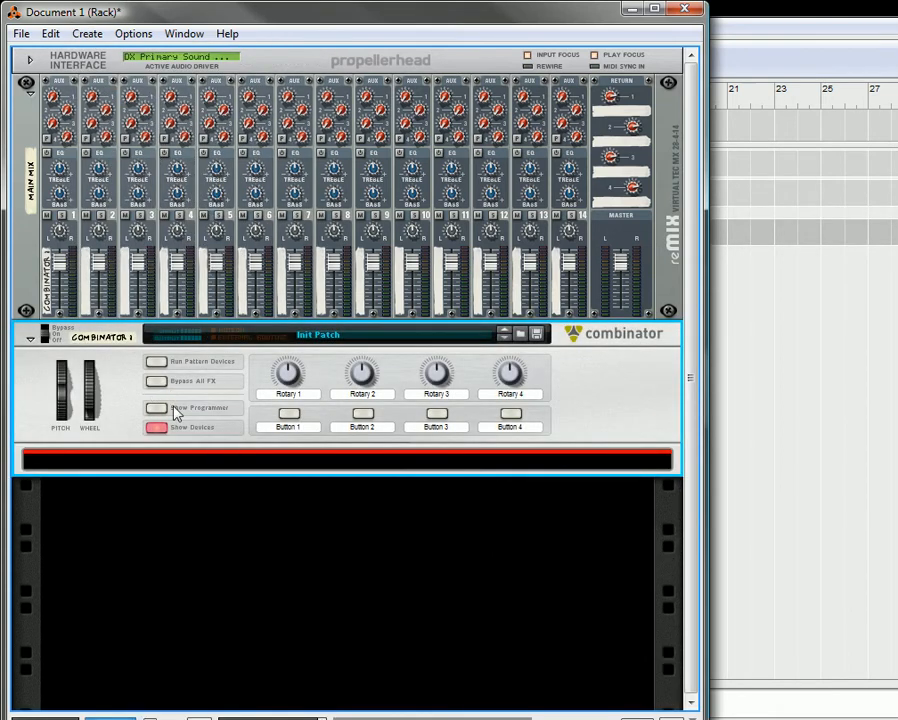
pyautogui.click(88, 35)
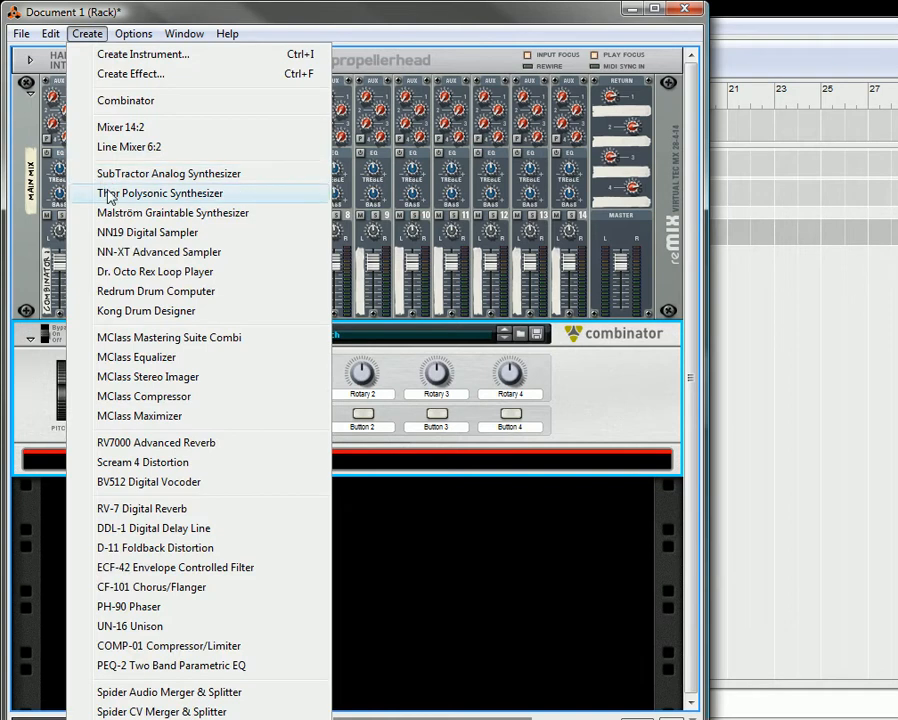
pyautogui.click(141, 312)
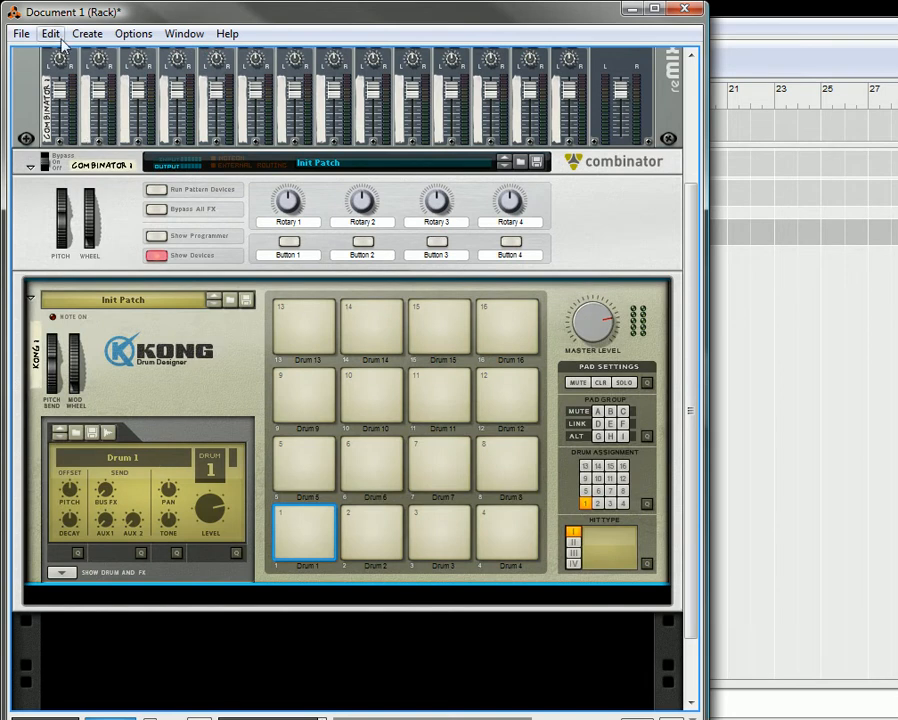
# Add an RPG-8 arpeggiator below the Kong in the Combinator and check its CV cabling on the rack's rear.
pyautogui.click(87, 33)
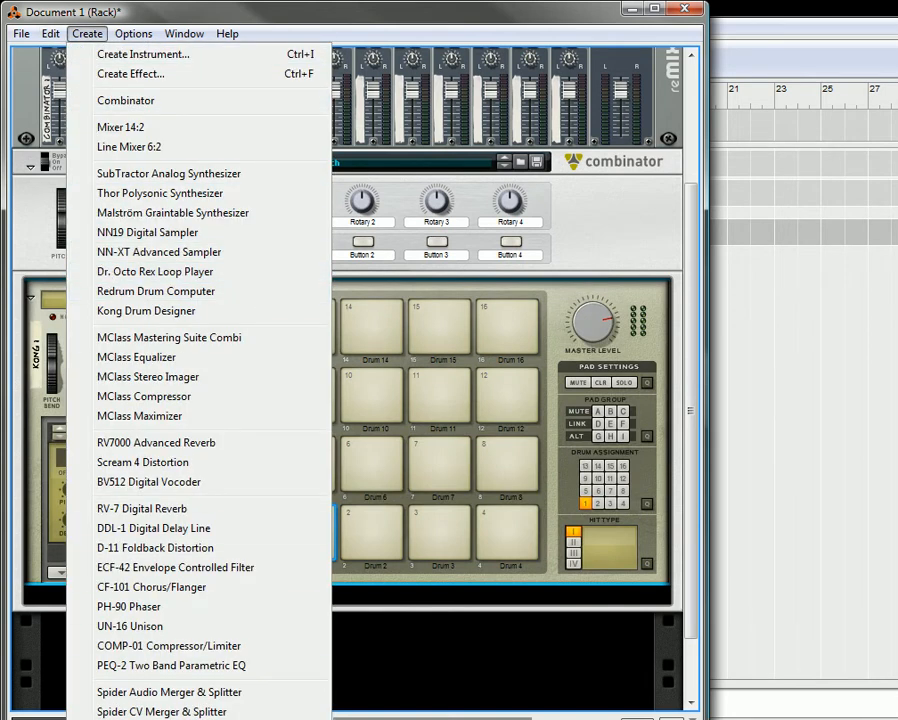
pyautogui.click(180, 719)
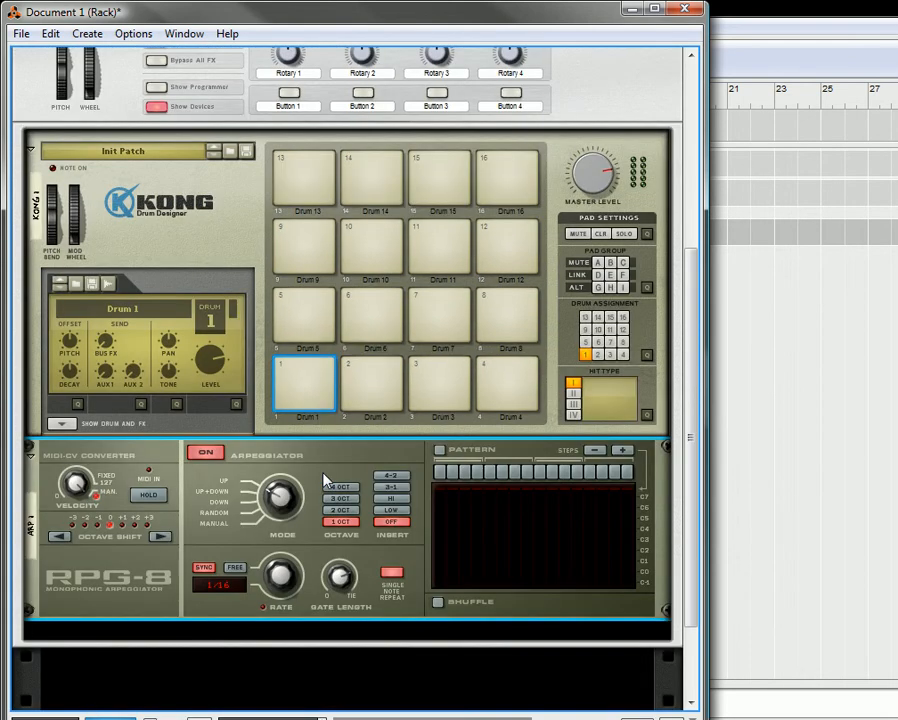
pyautogui.press('Tab')
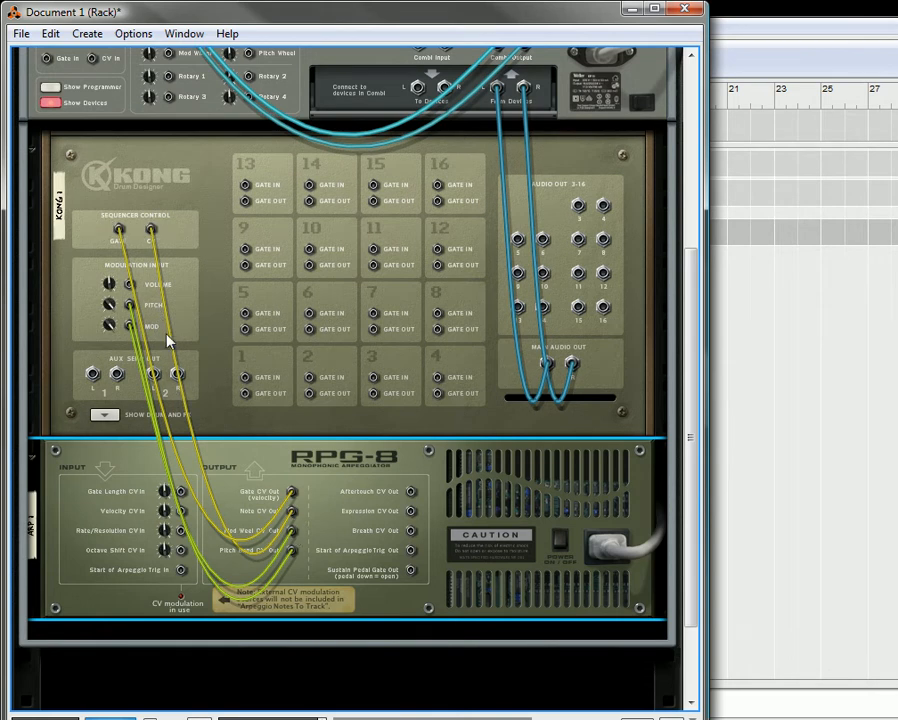
pyautogui.press('Tab')
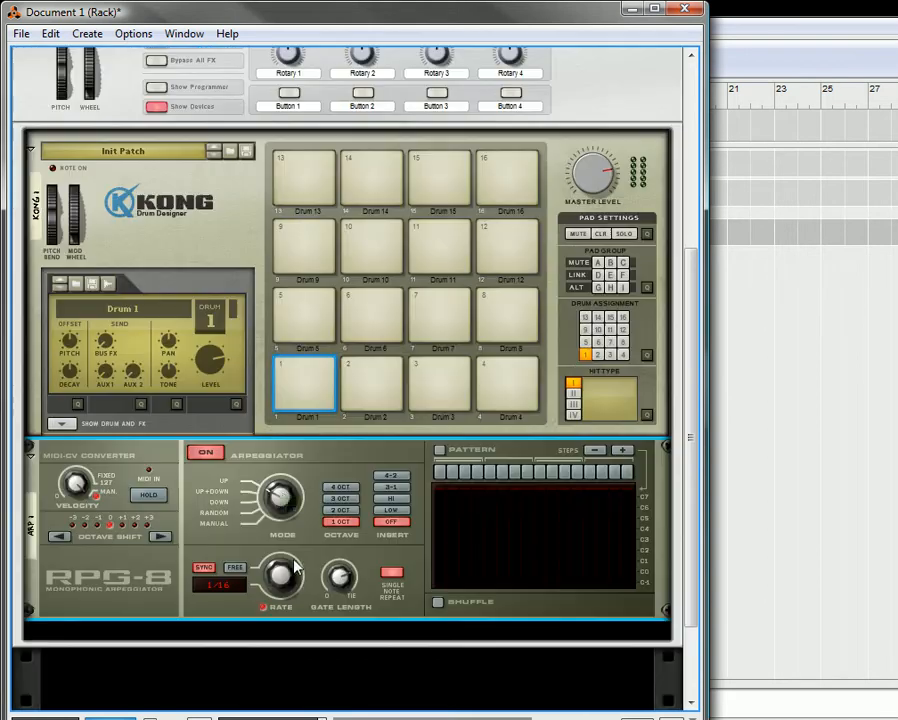
# Load the Deep House.kong patch into the Kong drum designer.
pyautogui.scroll(-2, 296, 338)
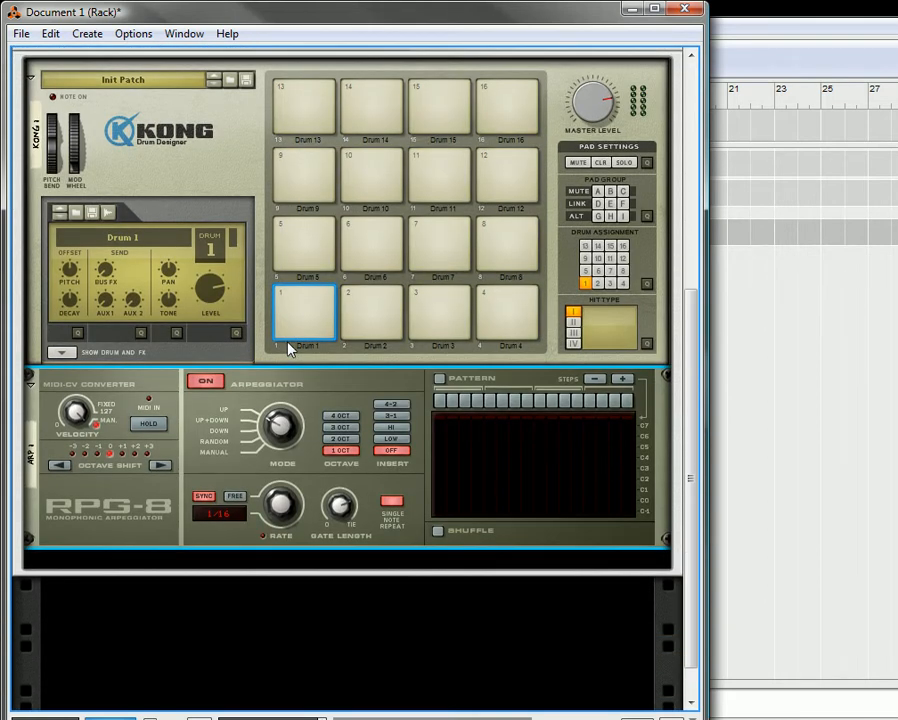
pyautogui.scroll(-1, 288, 420)
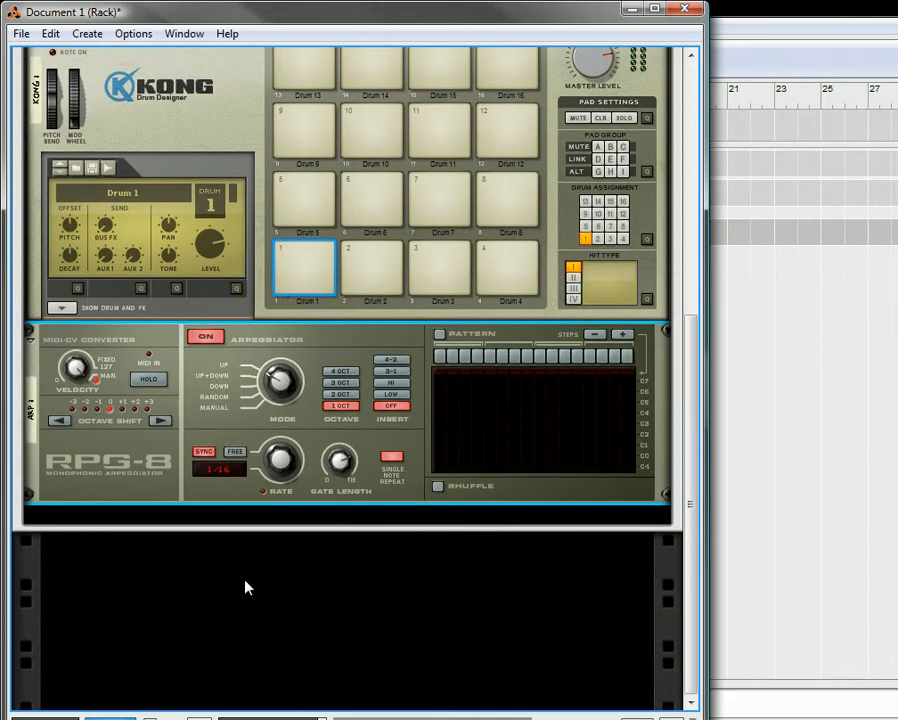
pyautogui.scroll(4, 178, 369)
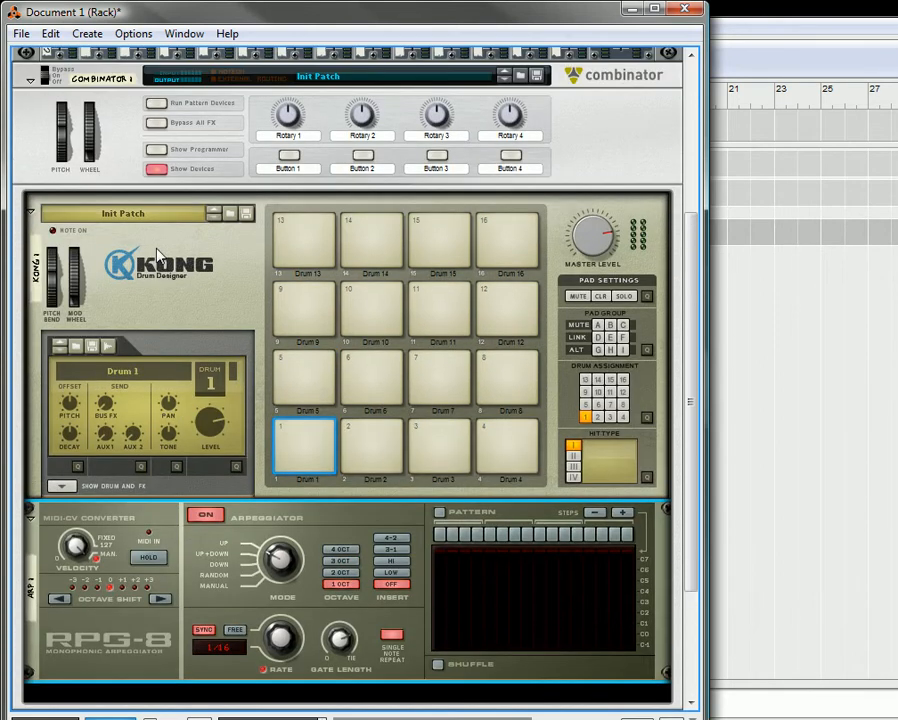
pyautogui.click(230, 214)
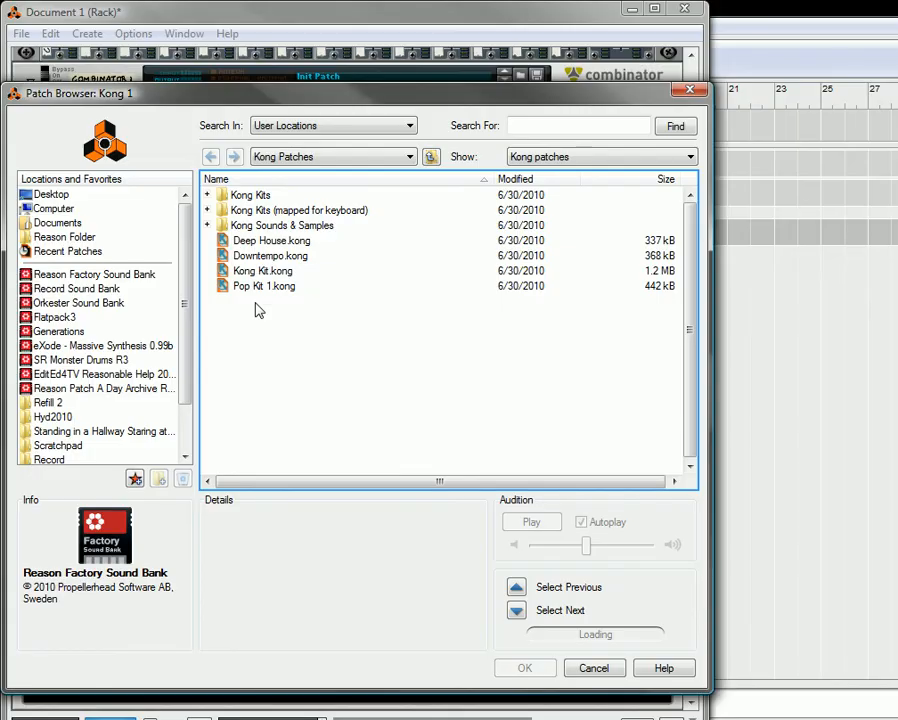
pyautogui.click(268, 241)
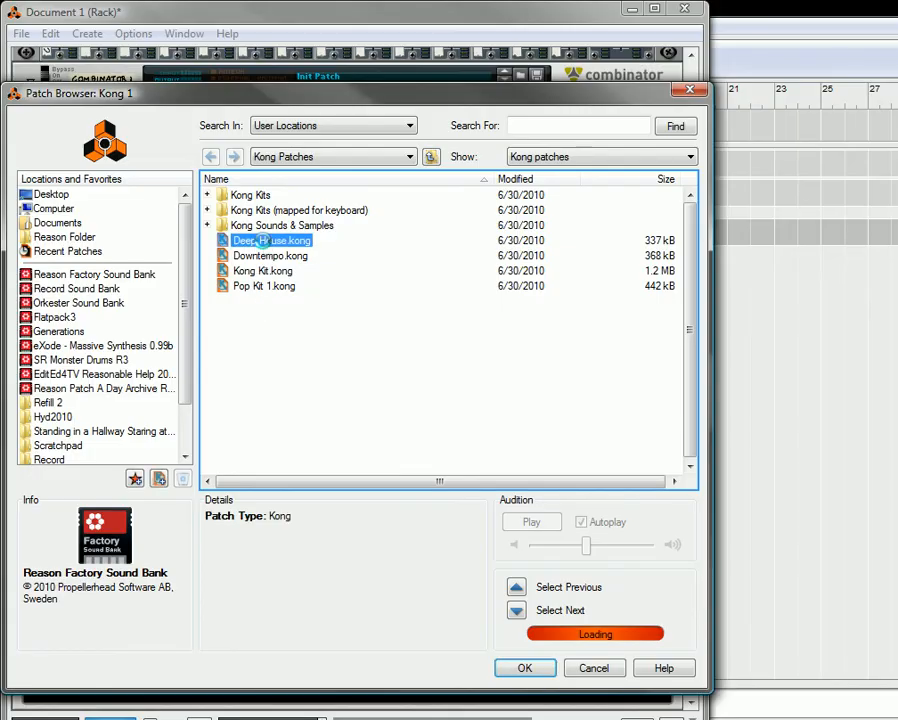
pyautogui.click(522, 668)
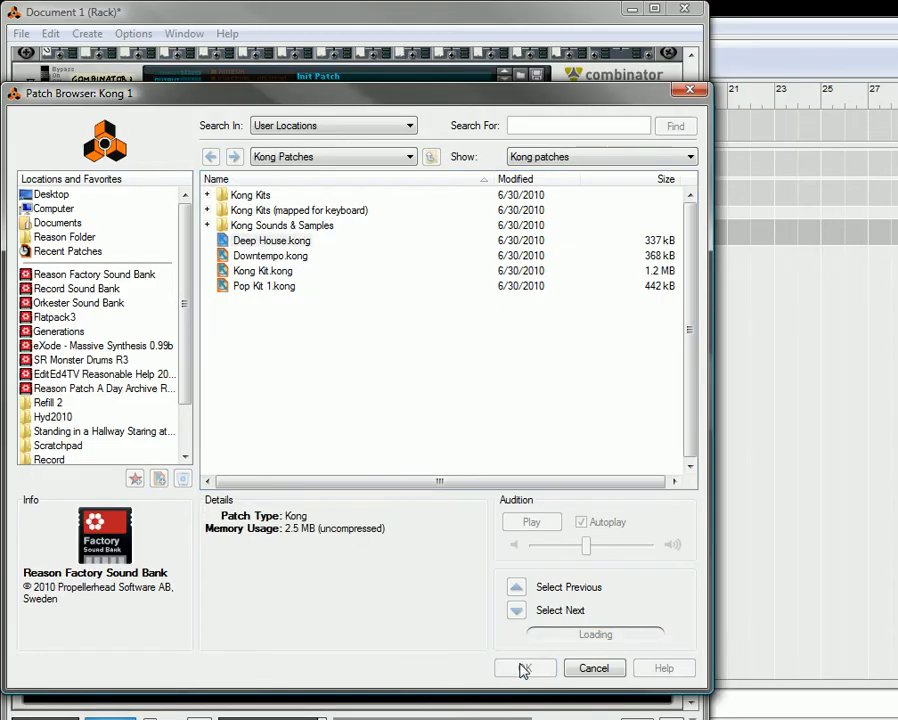
# Audition the drum sounds of the Deep House kit on several of Kong's pads.
pyautogui.click(304, 438)
pyautogui.click(412, 427)
pyautogui.click(380, 435)
pyautogui.click(372, 378)
pyautogui.click(313, 367)
pyautogui.click(325, 311)
pyautogui.click(367, 303)
pyautogui.click(497, 290)
pyautogui.click(462, 243)
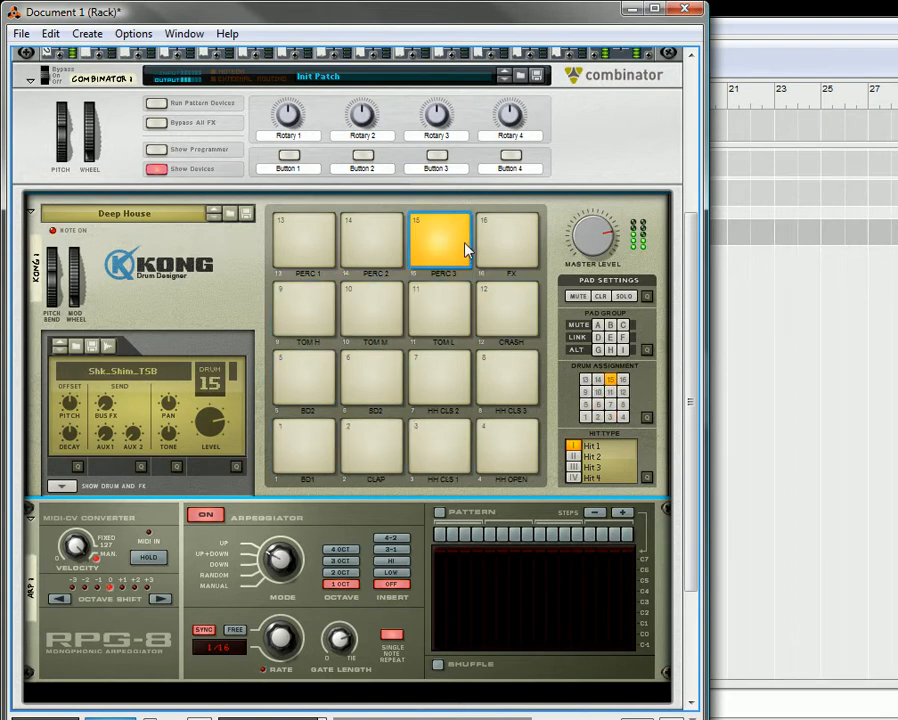
# Create a Matrix Analog Pattern Sequencer in the empty rack space below the Combinator.
pyautogui.scroll(-3, 288, 515)
pyautogui.scroll(-1, 288, 515)
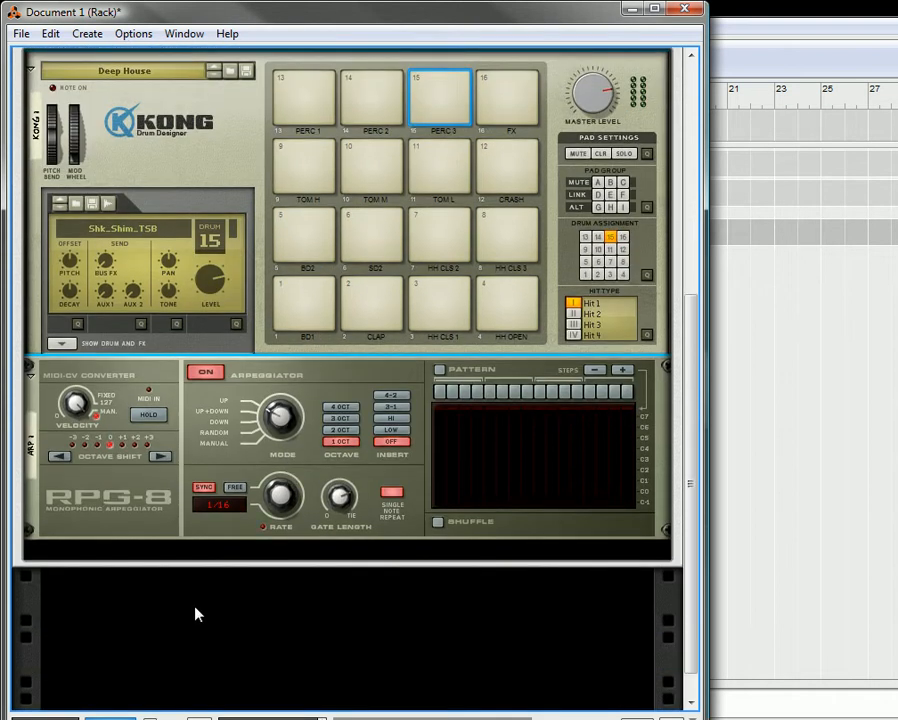
pyautogui.rightClick(197, 614)
pyautogui.click(96, 590)
pyautogui.scroll(-1, 254, 576)
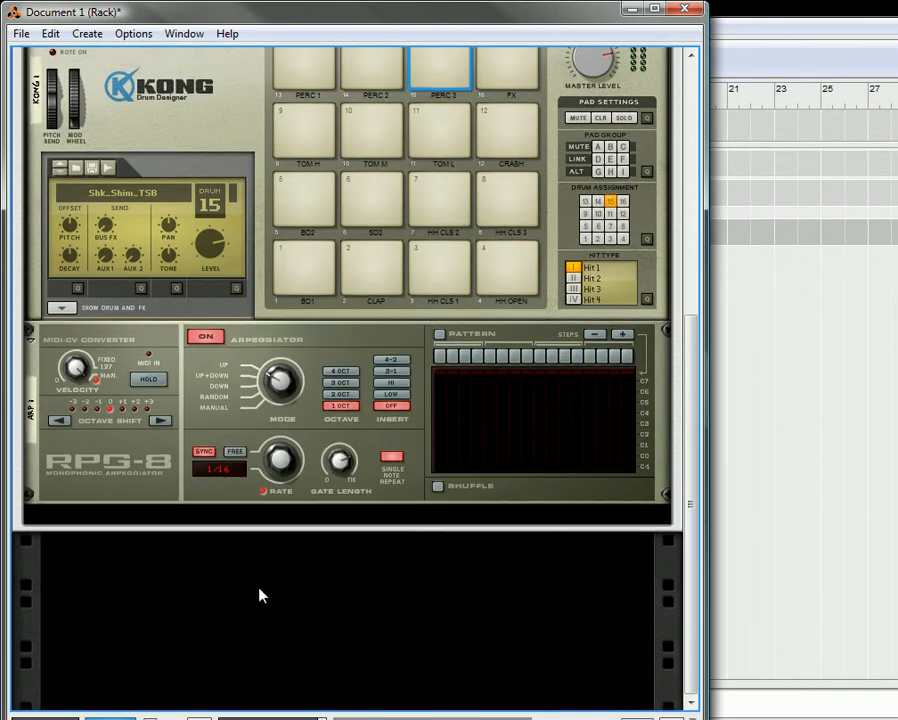
pyautogui.rightClick(240, 580)
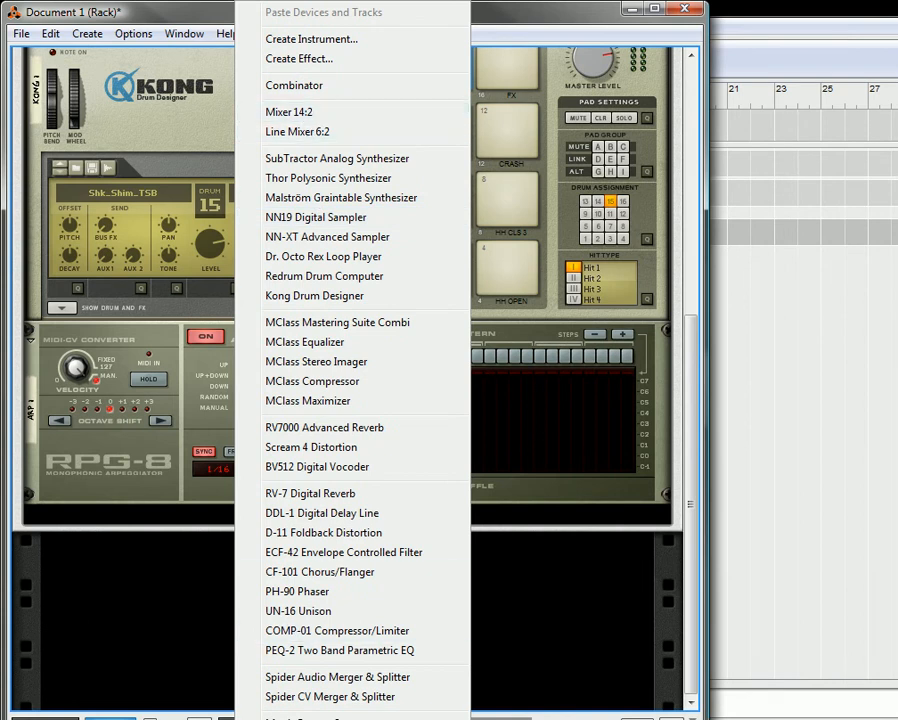
pyautogui.click(323, 718)
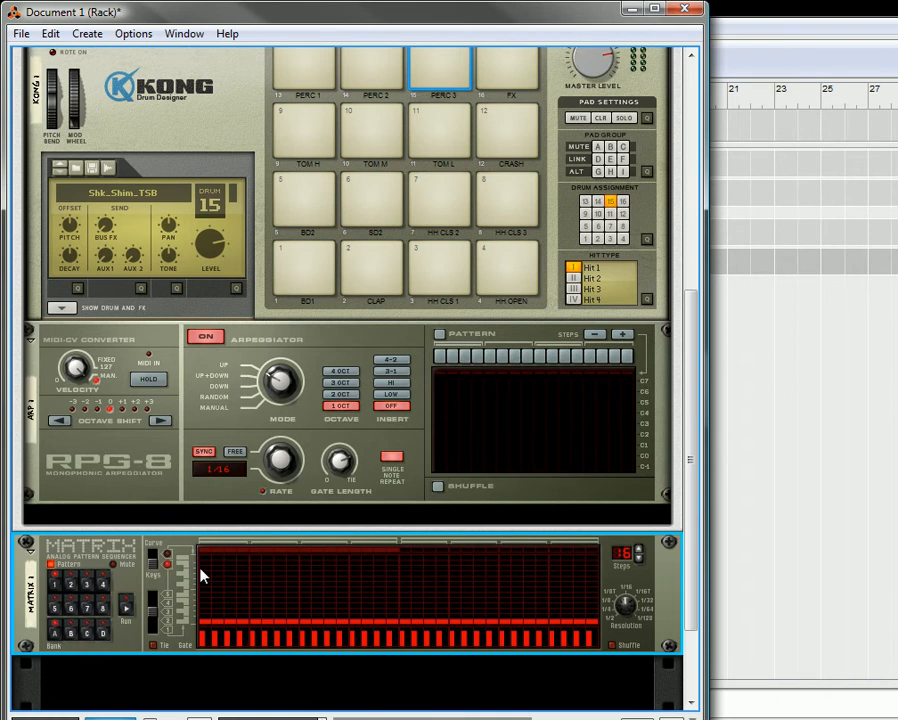
# Randomize the Matrix pattern and copy it to the Matrix's sequencer track.
pyautogui.hotkey('ctrl', 'r')
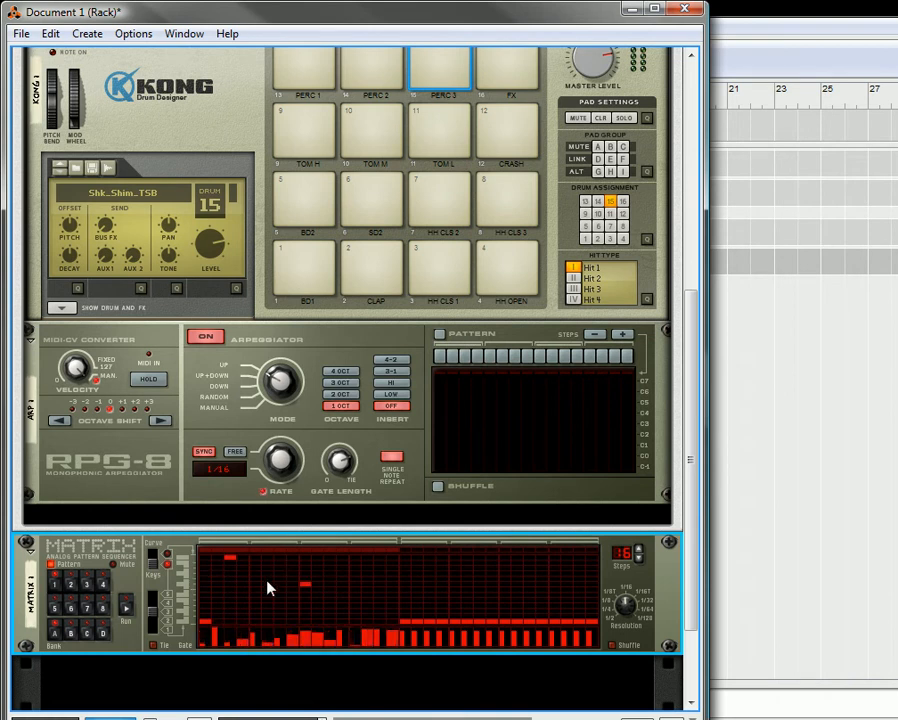
pyautogui.rightClick(72, 570)
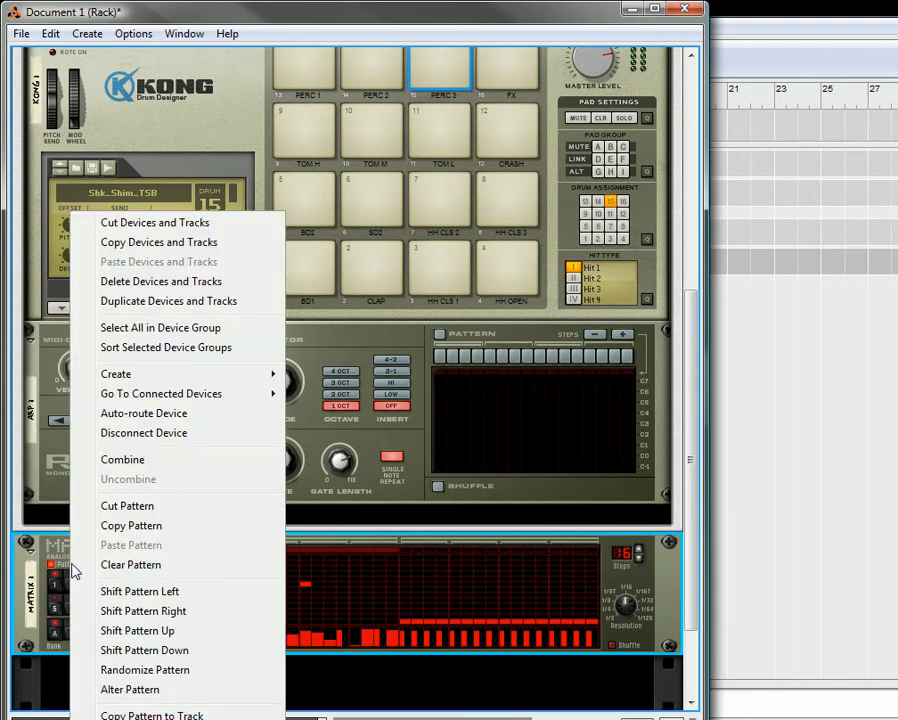
pyautogui.click(165, 714)
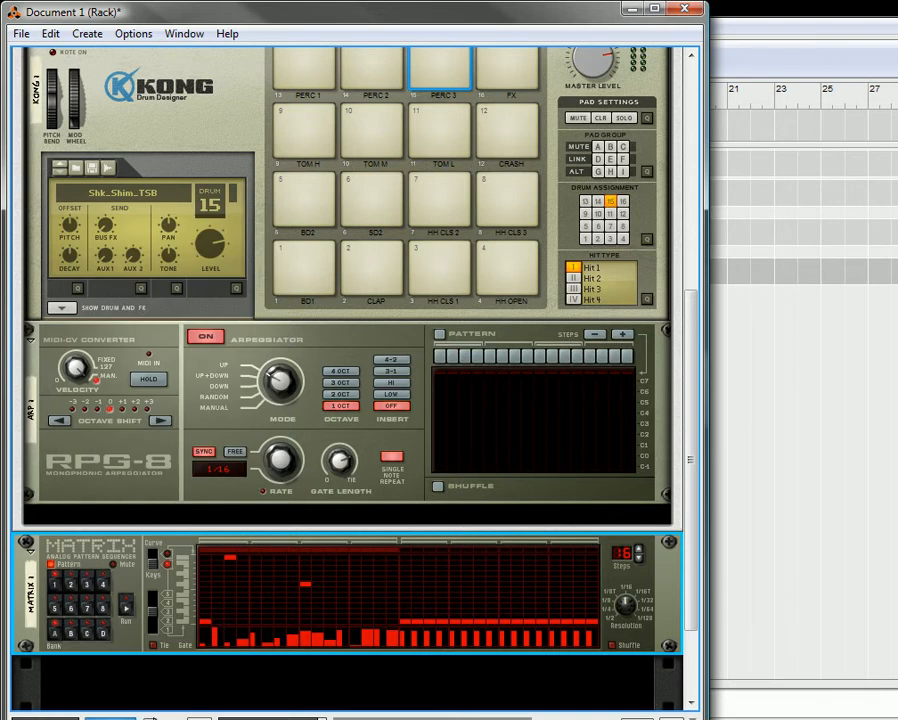
# Move the Matrix note clip onto the Combinator track in the sequencer, keeping its start at bar 1.
pyautogui.click(742, 20)
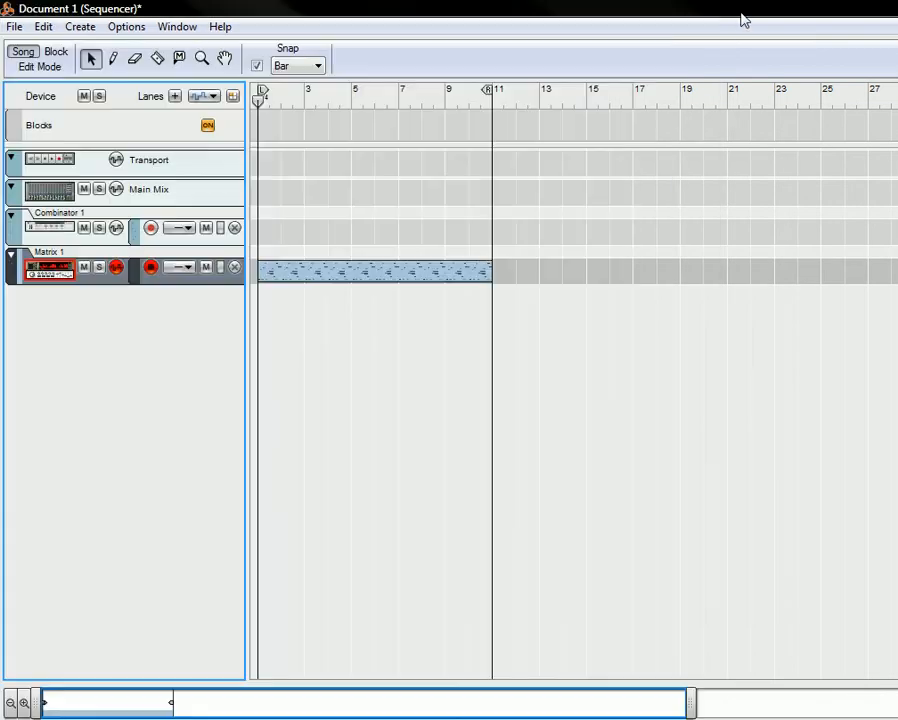
pyautogui.click(318, 279)
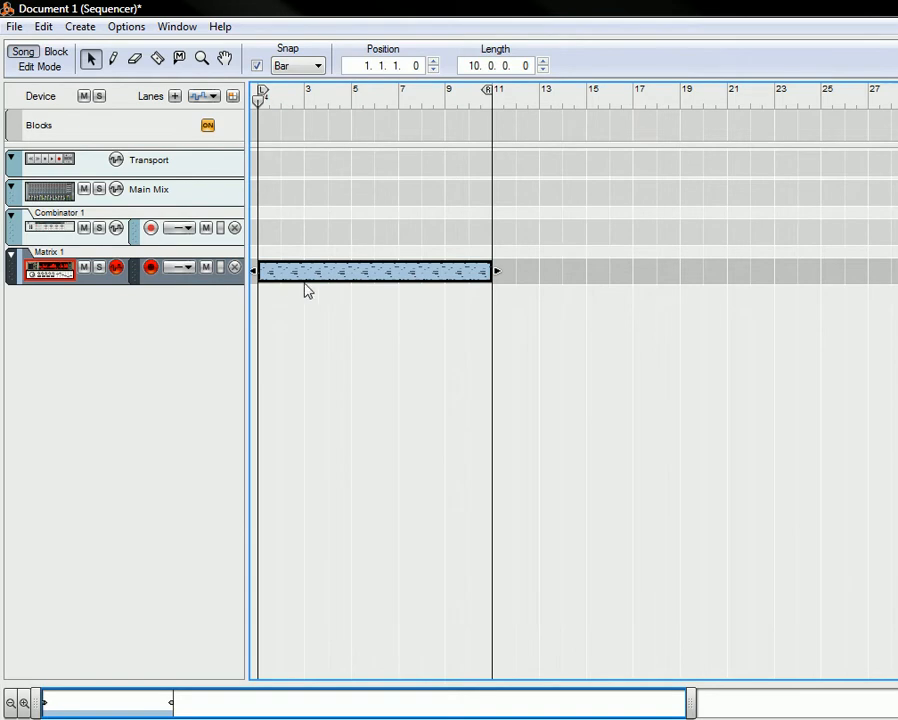
pyautogui.moveTo(313, 278); pyautogui.dragTo(307, 231)
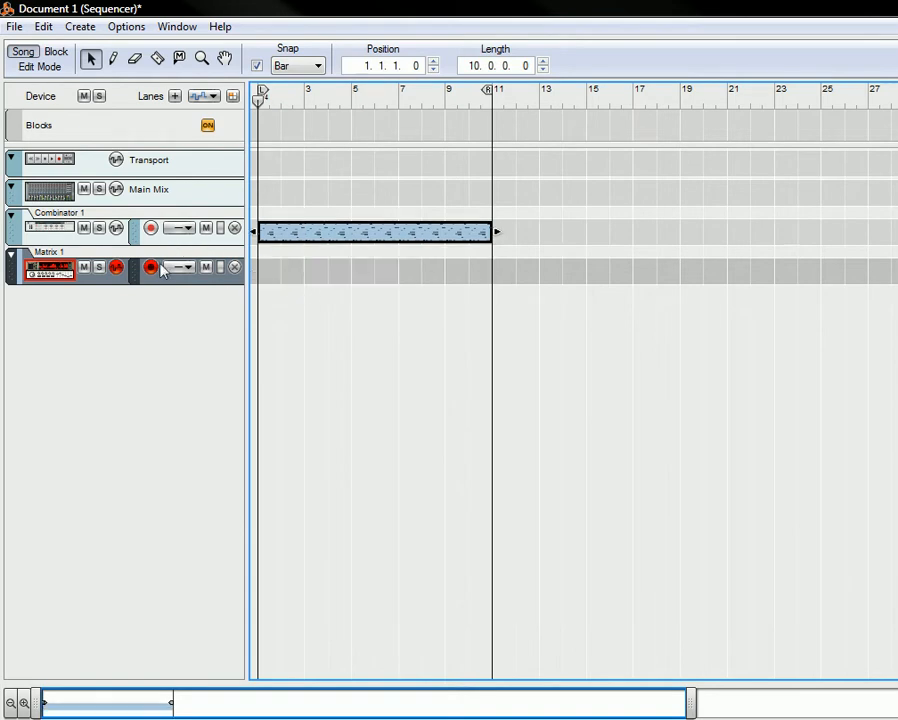
pyautogui.rightClick(101, 288)
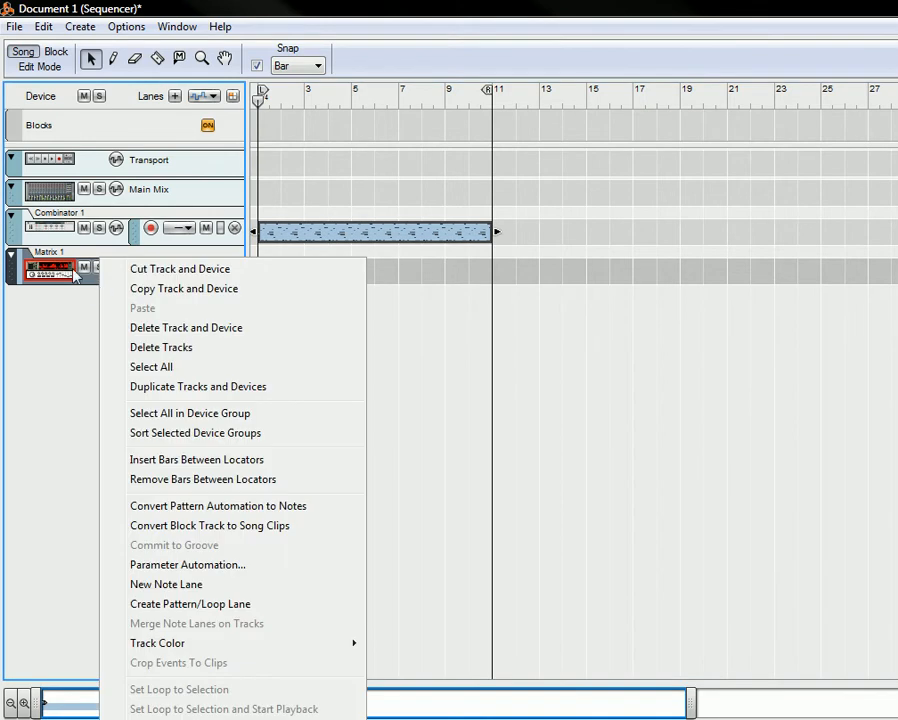
pyautogui.click(188, 398)
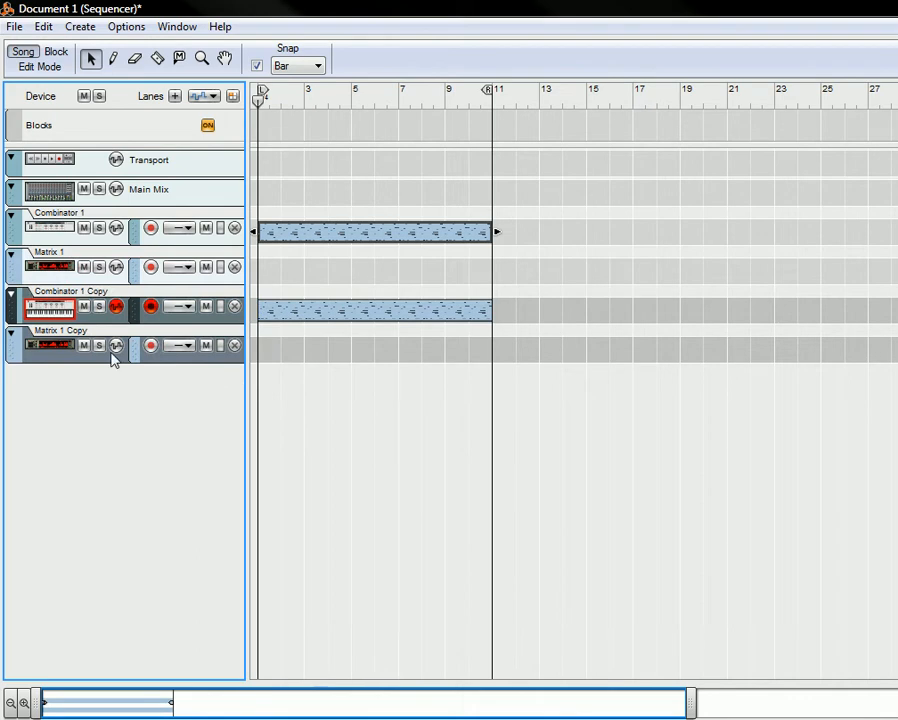
pyautogui.rightClick(105, 320)
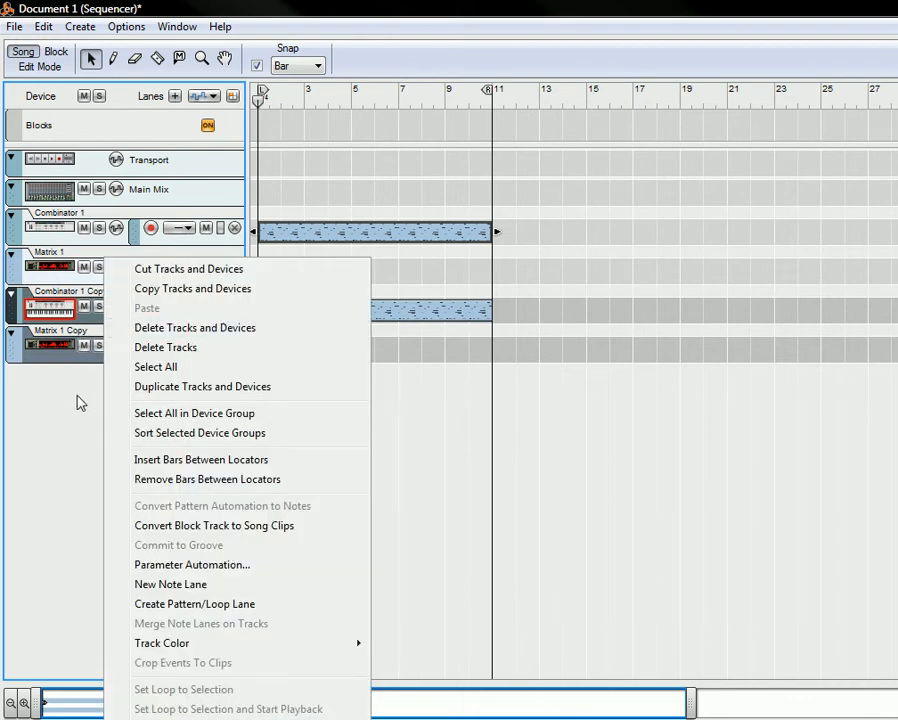
pyautogui.press('Delete')
# Delete the Matrix track together with its device and confirm the deletion.
pyautogui.rightClick(83, 287)
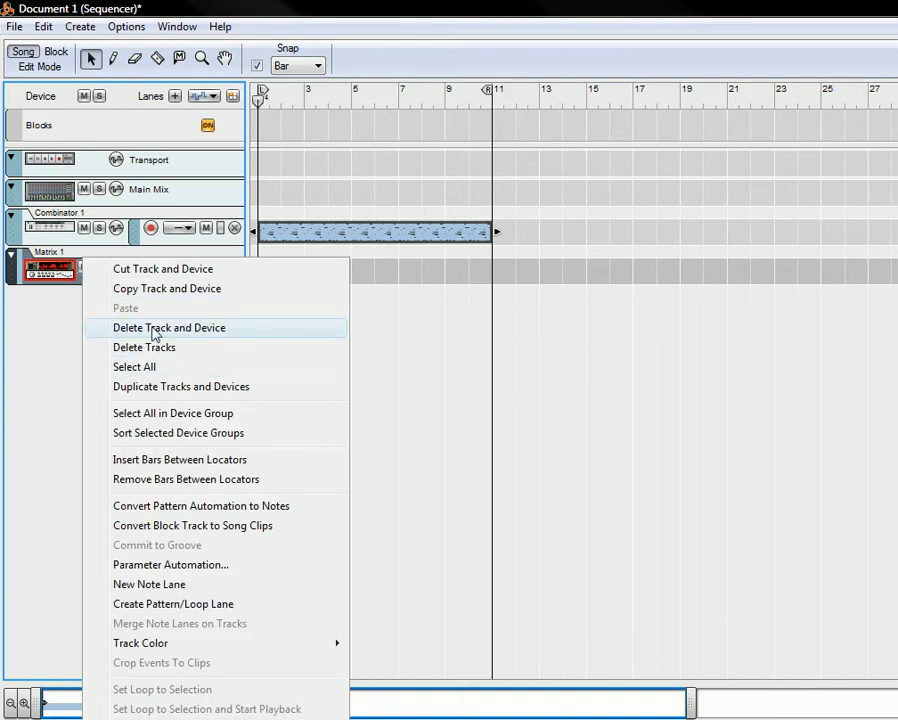
pyautogui.click(155, 334)
pyautogui.click(676, 424)
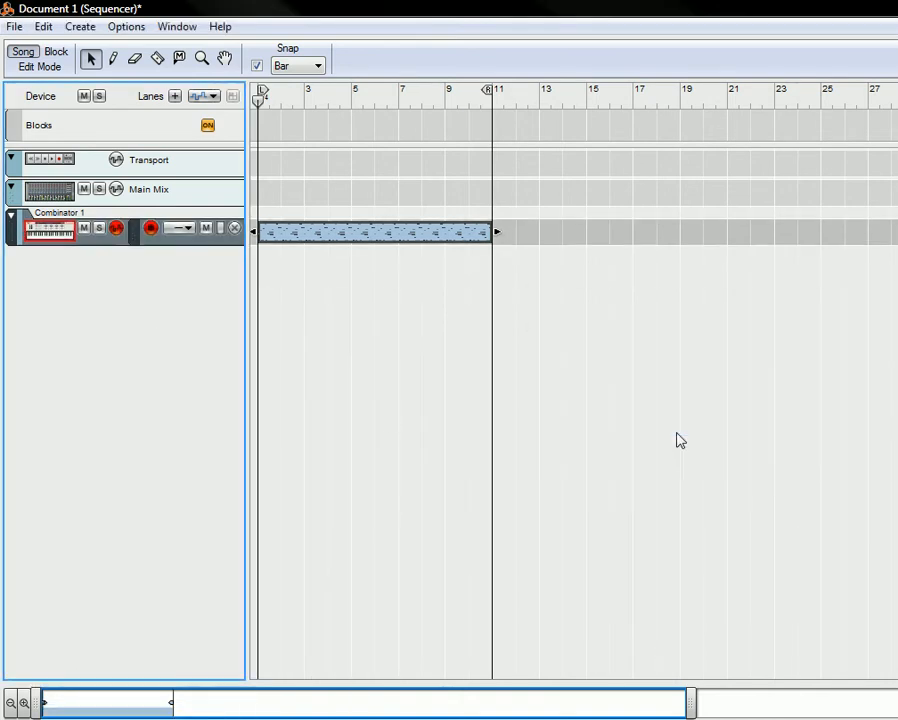
# Randomize the pitches of the notes in the Combinator clip from C 3 to B 6 with Transpose Notes.
pyautogui.click(360, 238)
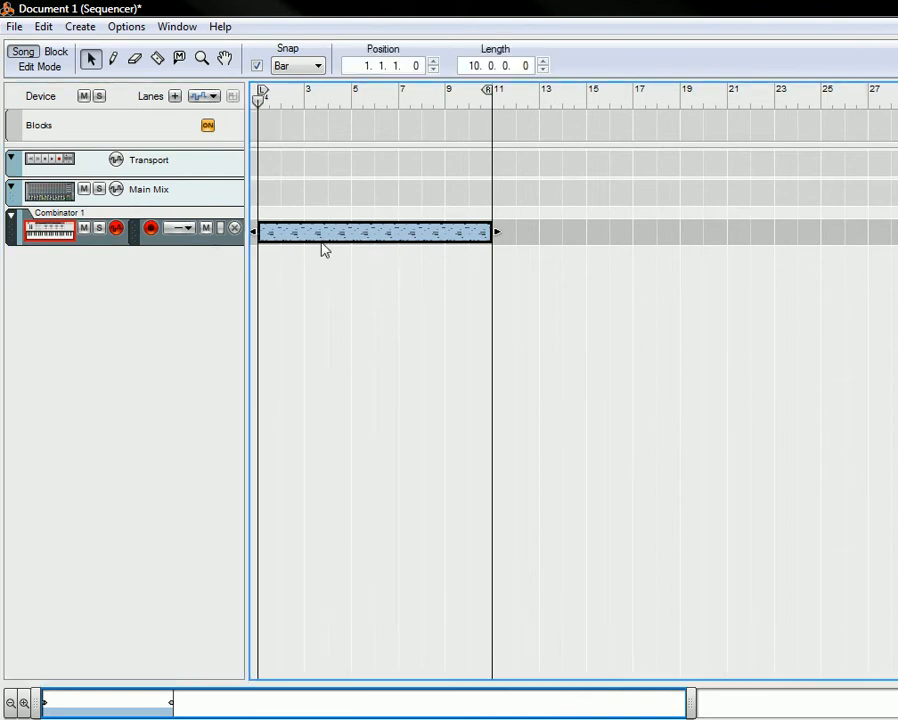
pyautogui.press('F8')
pyautogui.moveTo(756, 120); pyautogui.dragTo(691, 122)
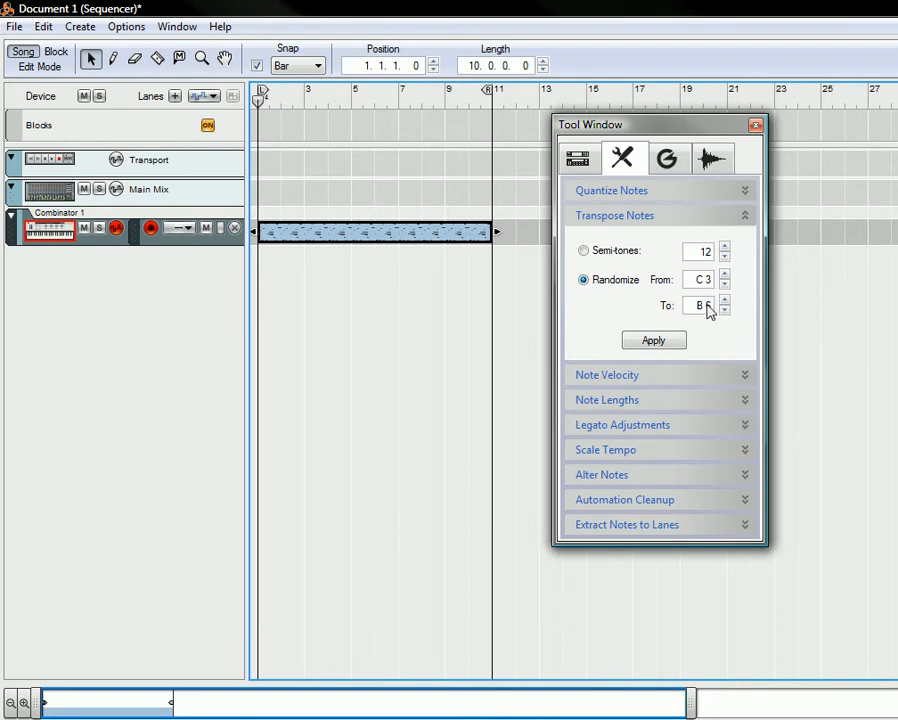
pyautogui.click(651, 341)
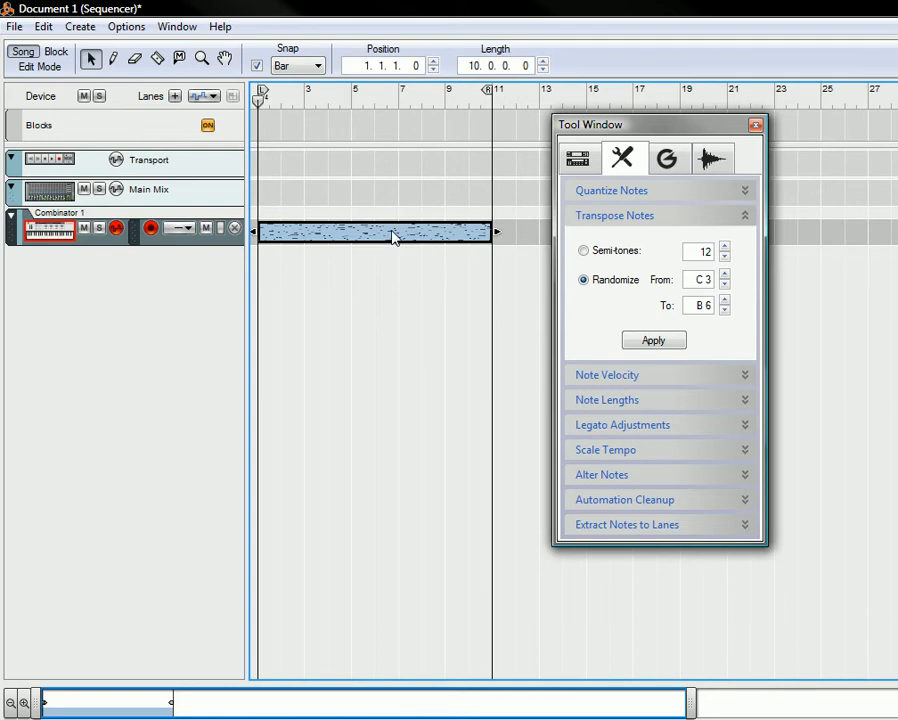
pyautogui.click(756, 126)
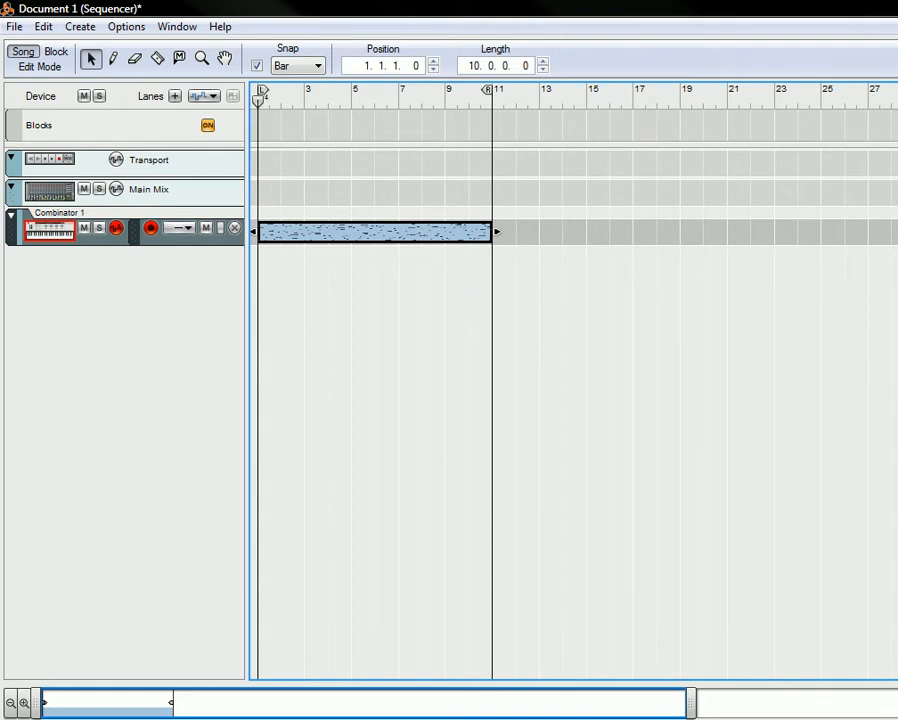
# Show the Combinator's programmer and turn off Receive Notes for Kong 1 so only the Arp 1 device receives notes.
pyautogui.hotkey('alt', 'Tab')
pyautogui.scroll(-3, 318, 312)
pyautogui.scroll(2, 113, 200)
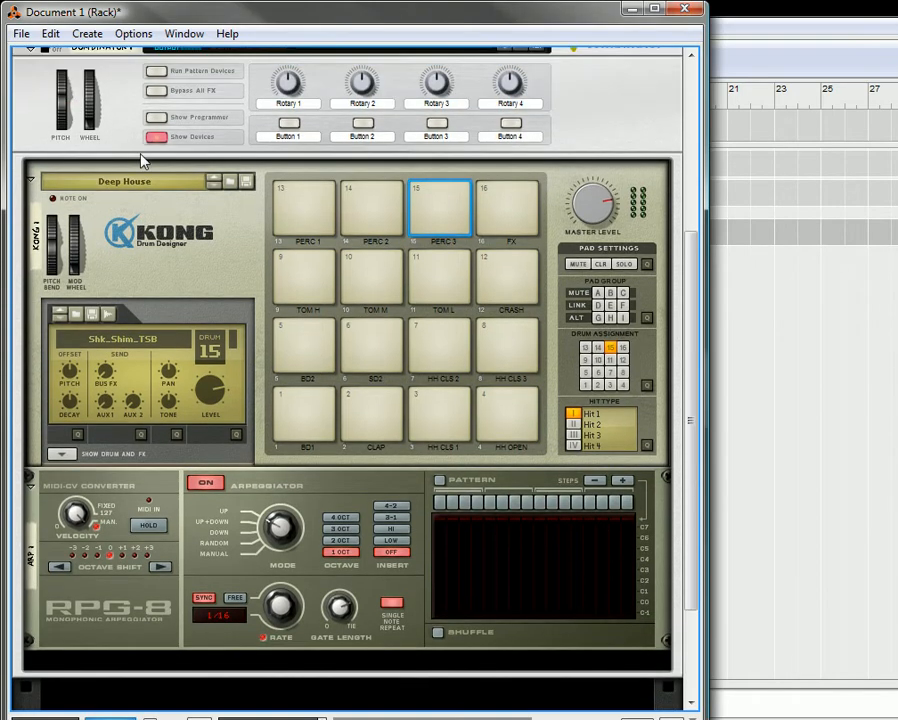
pyautogui.click(157, 118)
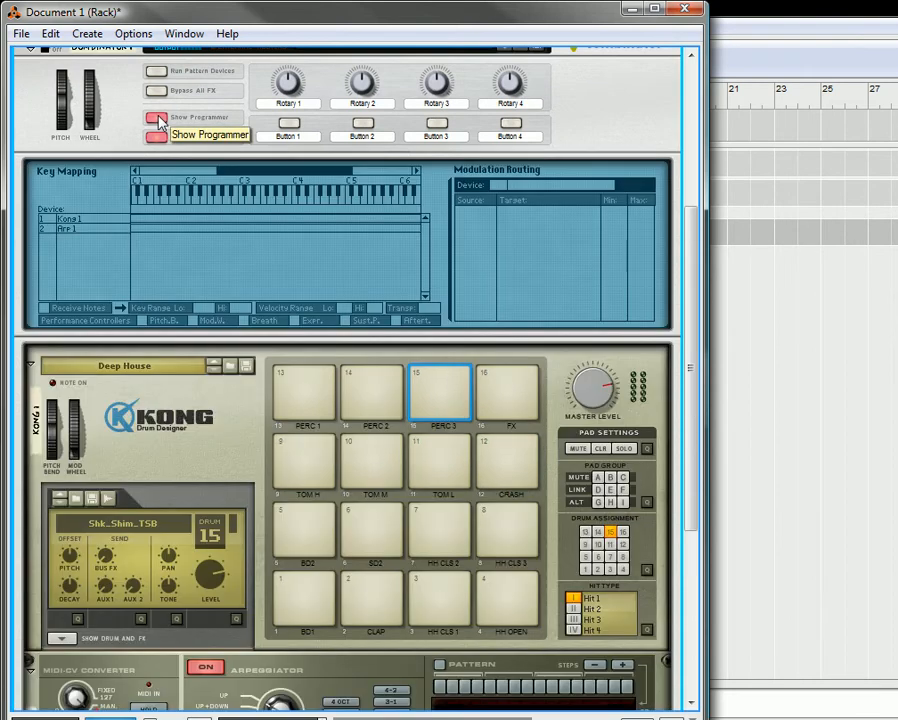
pyautogui.click(90, 220)
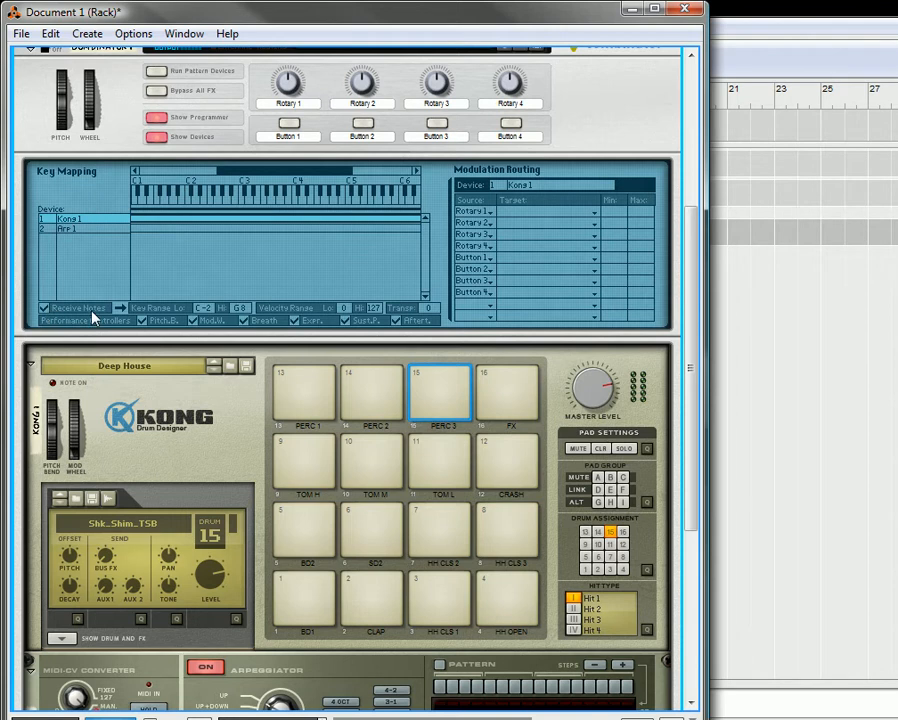
pyautogui.click(100, 229)
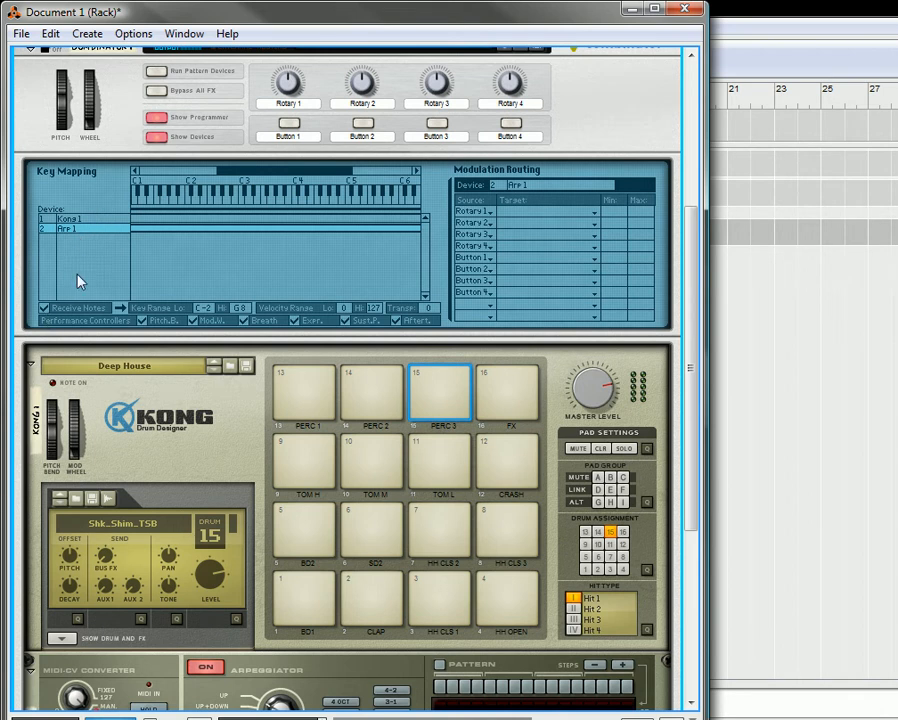
pyautogui.click(97, 219)
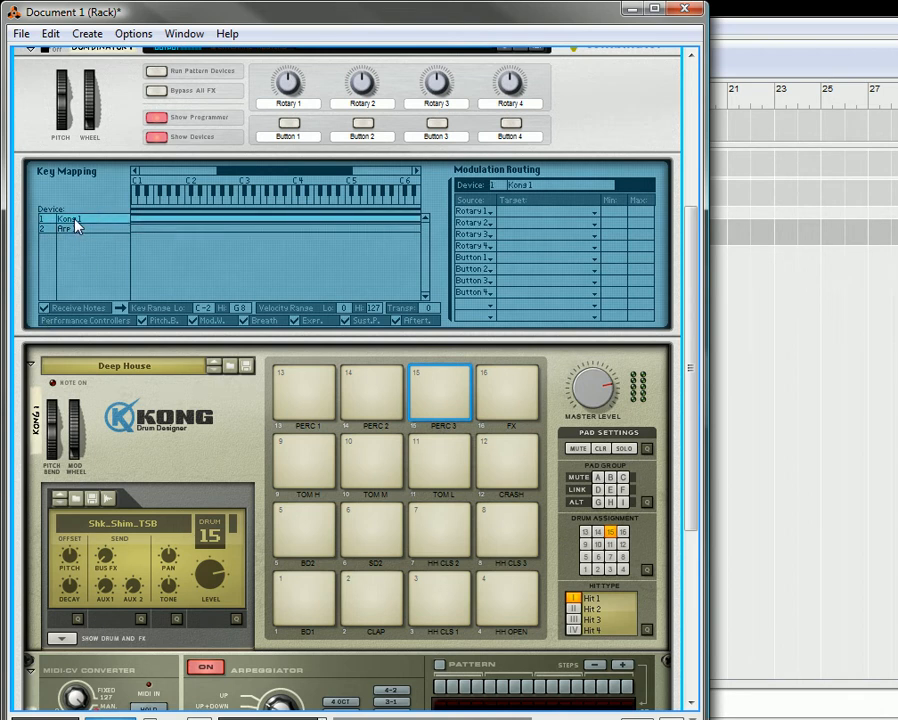
pyautogui.click(45, 309)
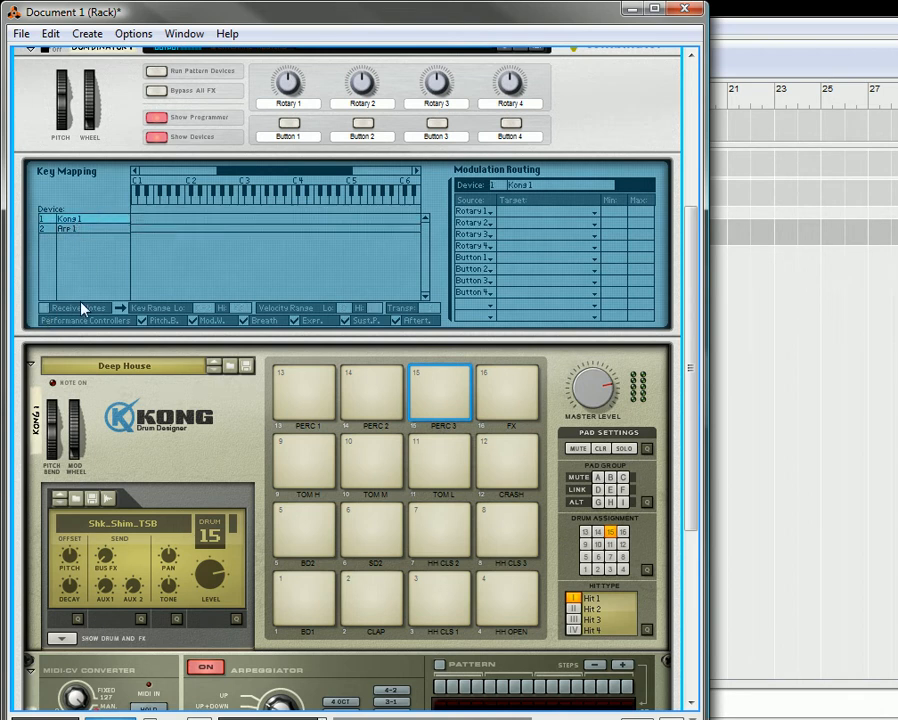
# Set the RPG-8 arpeggiator to Down mode with a 2 OCT range and Insert 3-1.
pyautogui.scroll(-4, 230, 287)
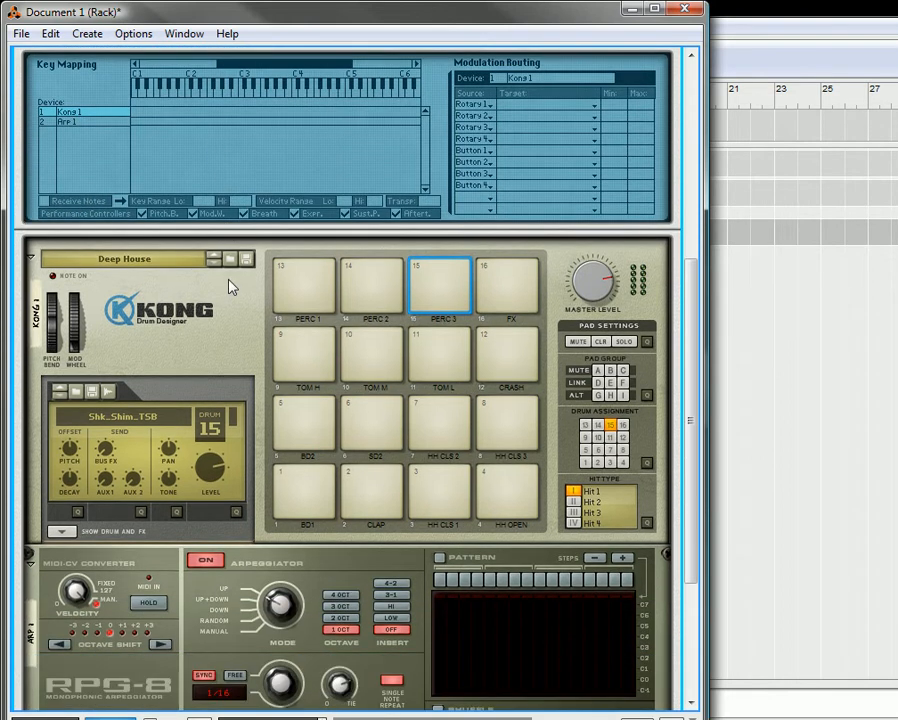
pyautogui.scroll(-1, 230, 287)
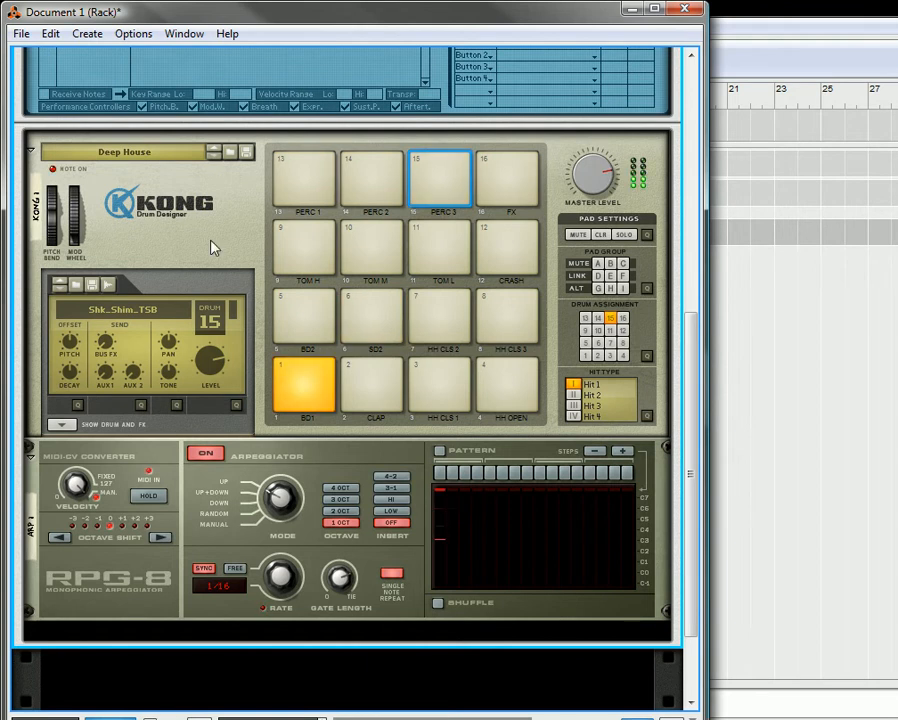
pyautogui.scroll(1, 230, 280)
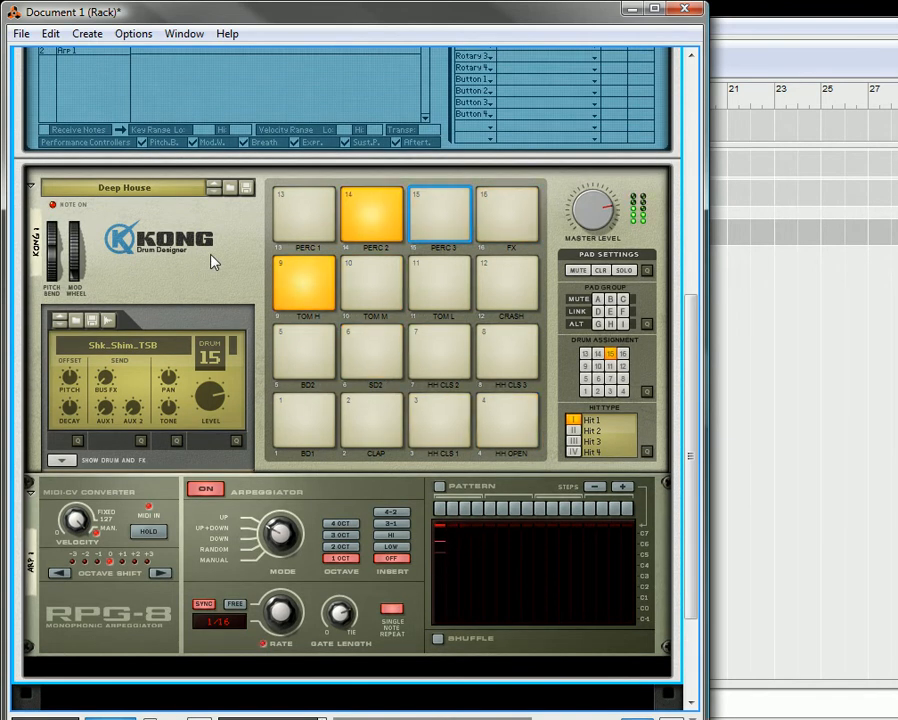
pyautogui.scroll(-1, 230, 285)
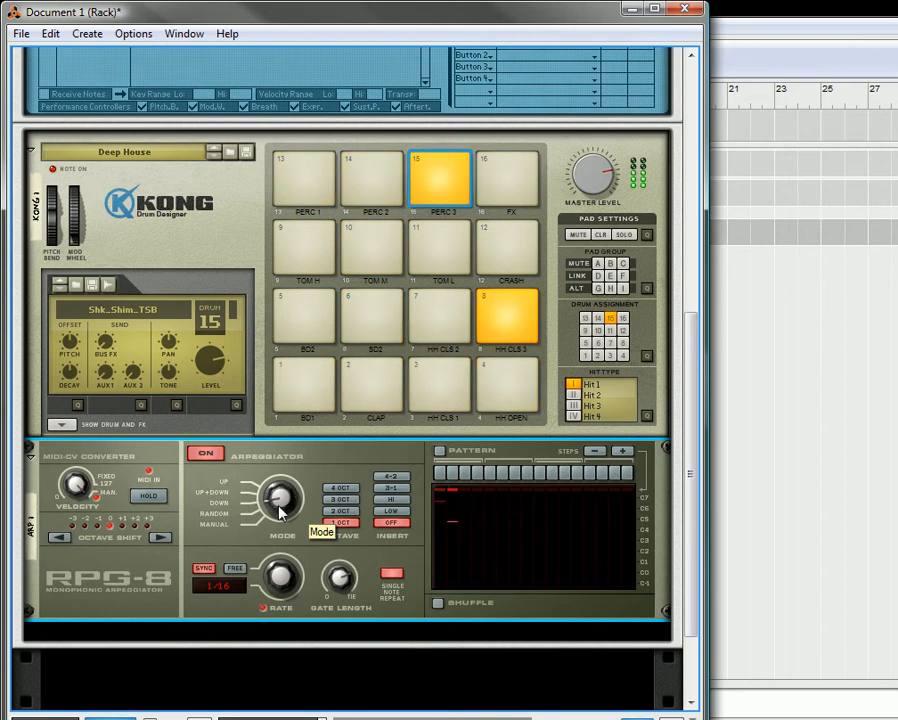
pyautogui.click(339, 512)
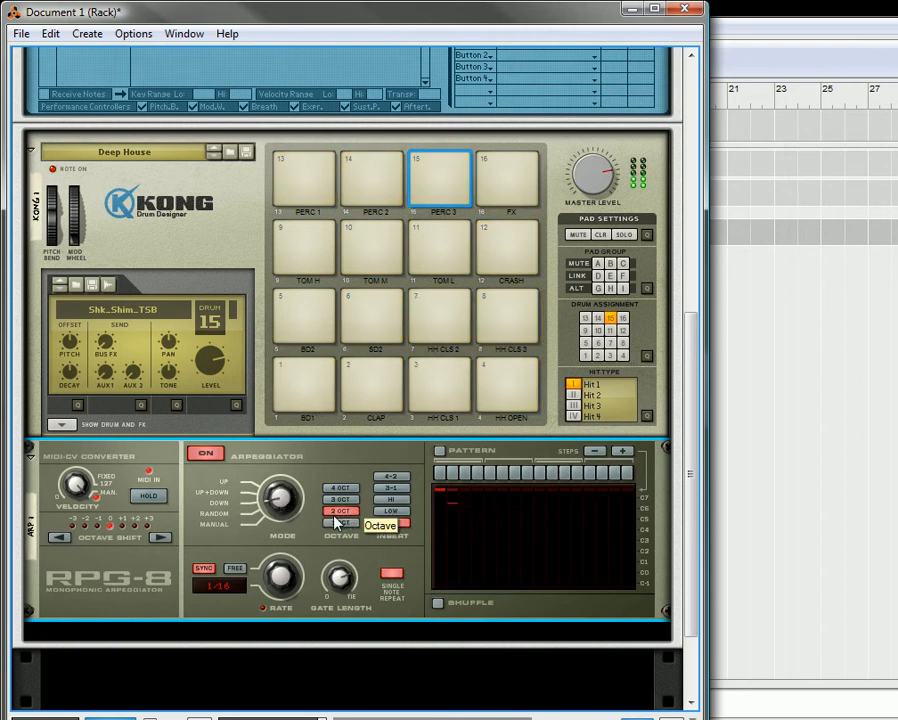
pyautogui.click(402, 498)
pyautogui.click(393, 488)
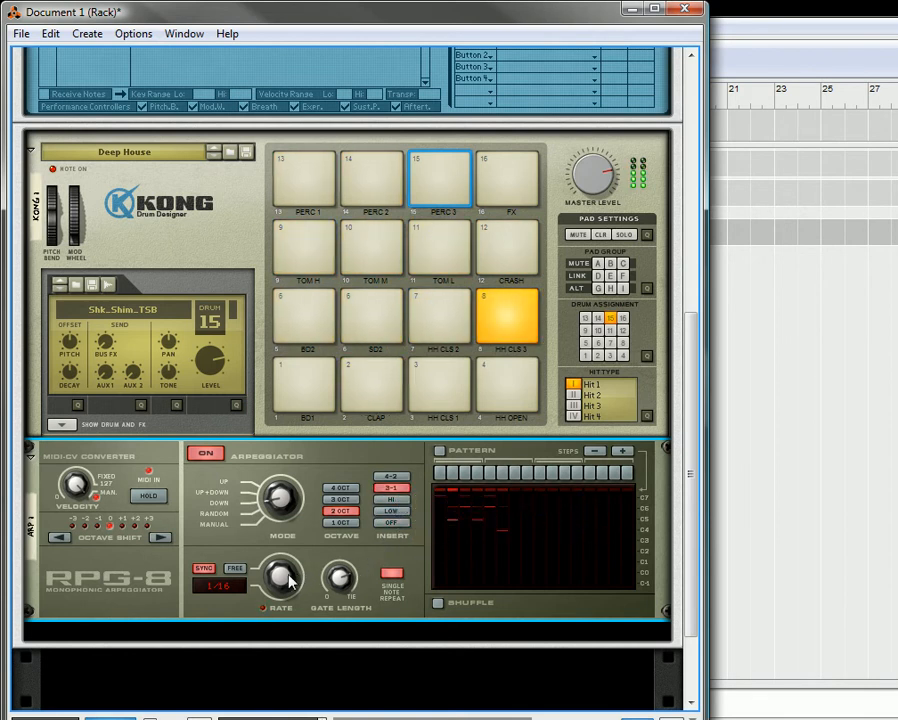
# Try the RPG-8 rate at a synced 1/8 and at a free rate of 1.7 Hz.
pyautogui.moveTo(281, 581); pyautogui.dragTo(286, 600)
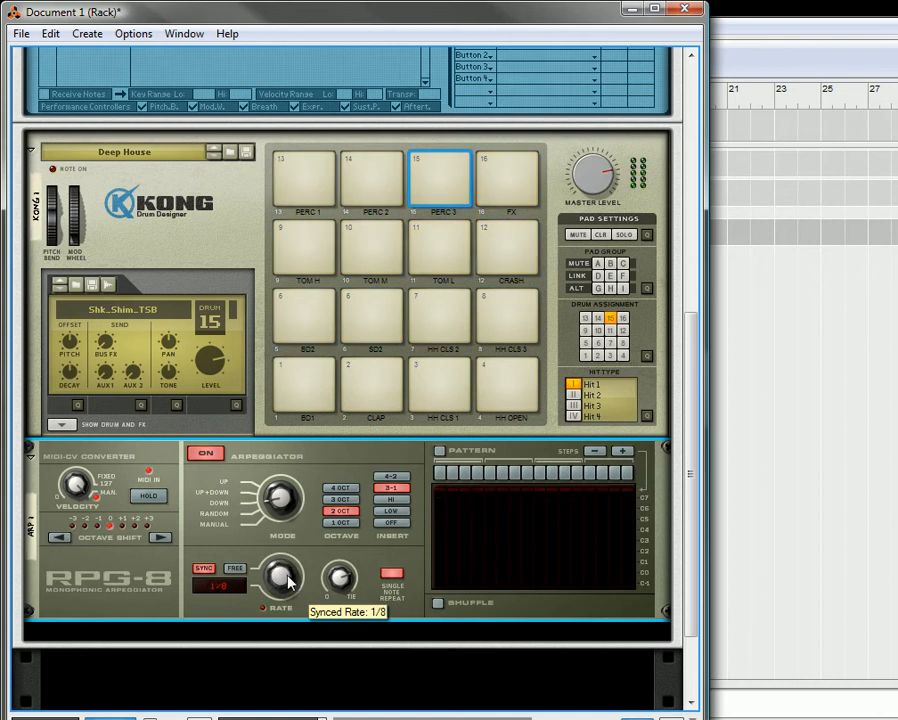
pyautogui.click(233, 569)
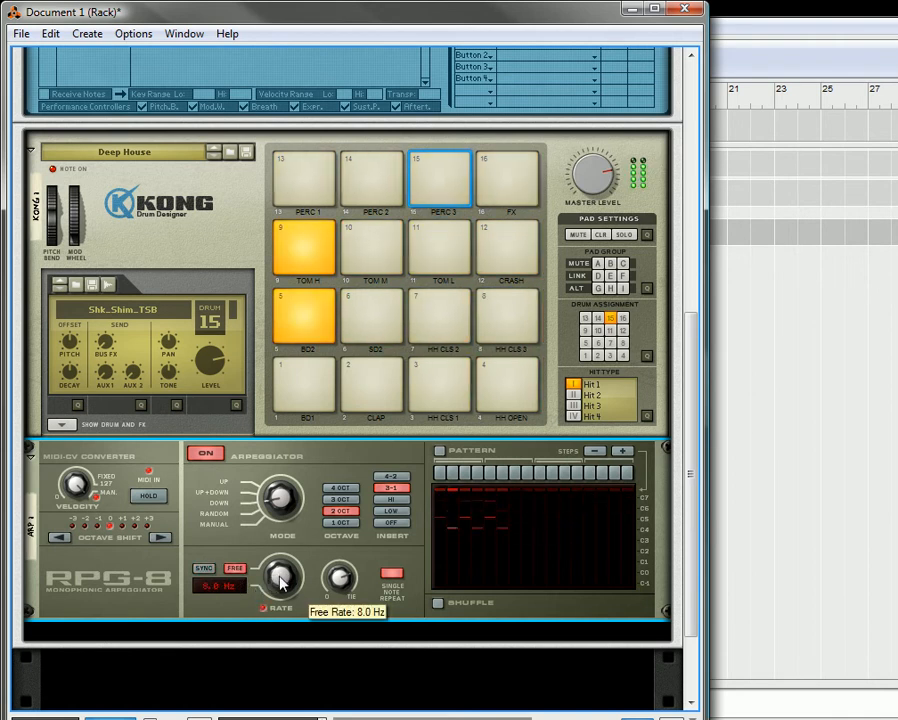
pyautogui.moveTo(287, 583); pyautogui.dragTo(336, 536)
pyautogui.moveTo(333, 487); pyautogui.dragTo(333, 492)
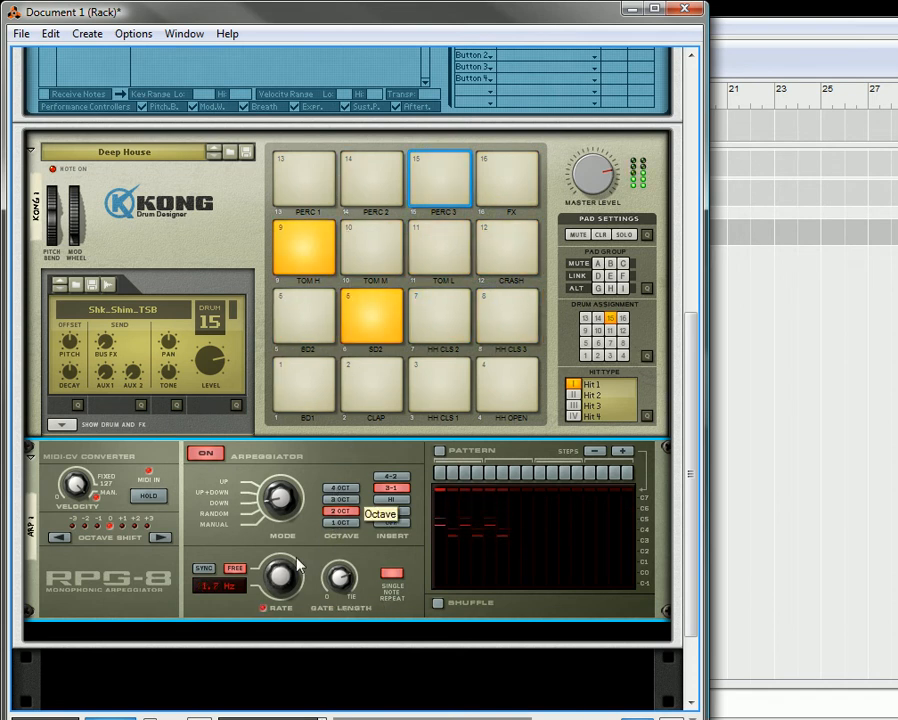
# Increase the RPG-8's gate length and set its rate to a synced 1/16.
pyautogui.moveTo(340, 583)
pyautogui.moveTo(340, 588); pyautogui.dragTo(347, 496)
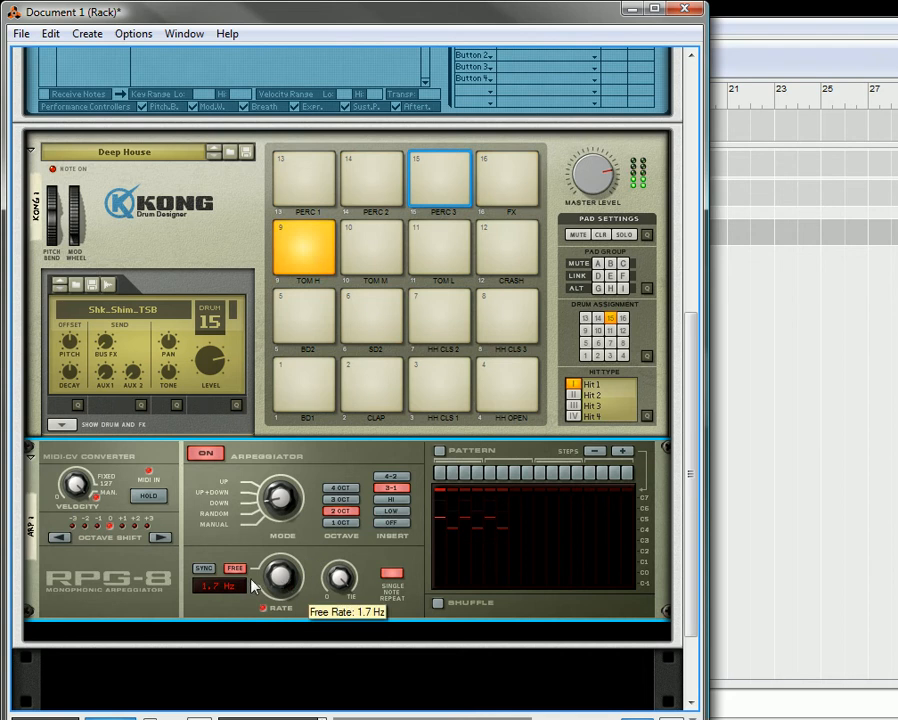
pyautogui.click(203, 568)
pyautogui.moveTo(272, 571); pyautogui.dragTo(277, 579)
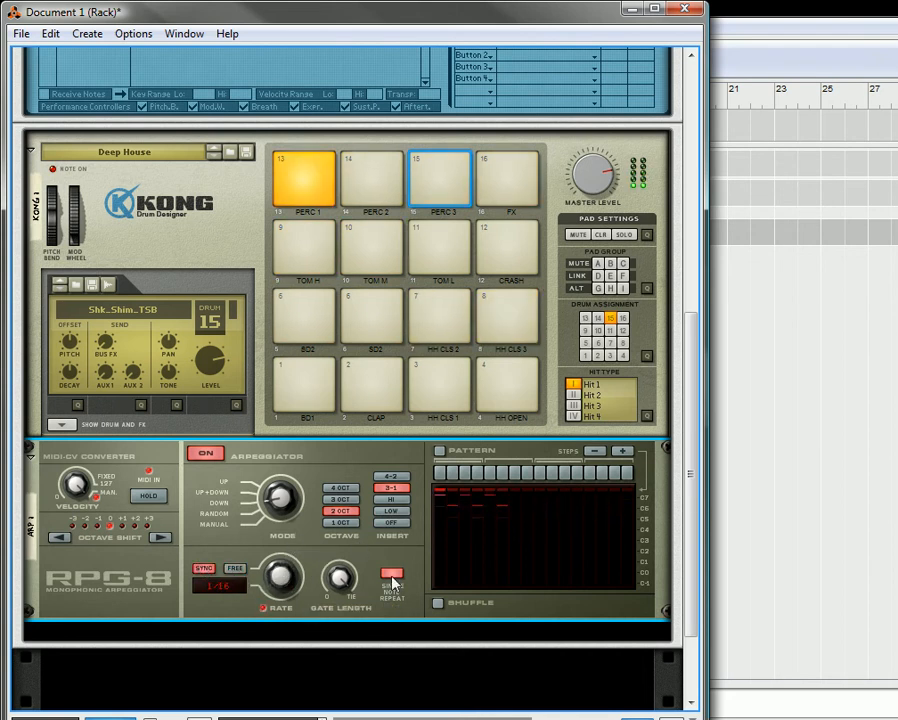
# Try the RPG-8's Hold function and raised octave shifts, ending with the shift at 0.
pyautogui.click(157, 498)
pyautogui.click(157, 499)
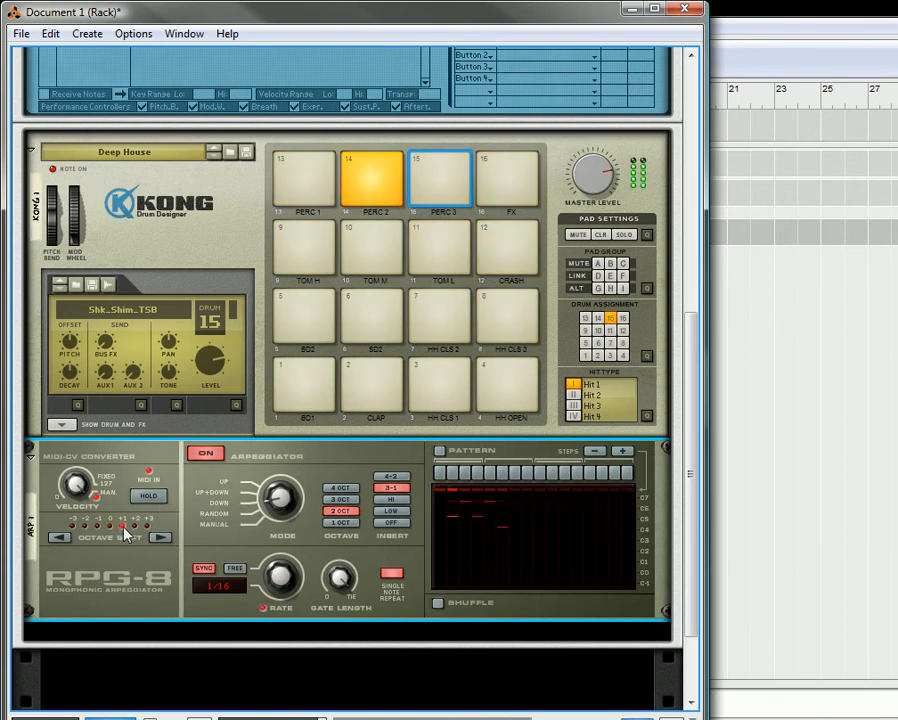
pyautogui.click(134, 527)
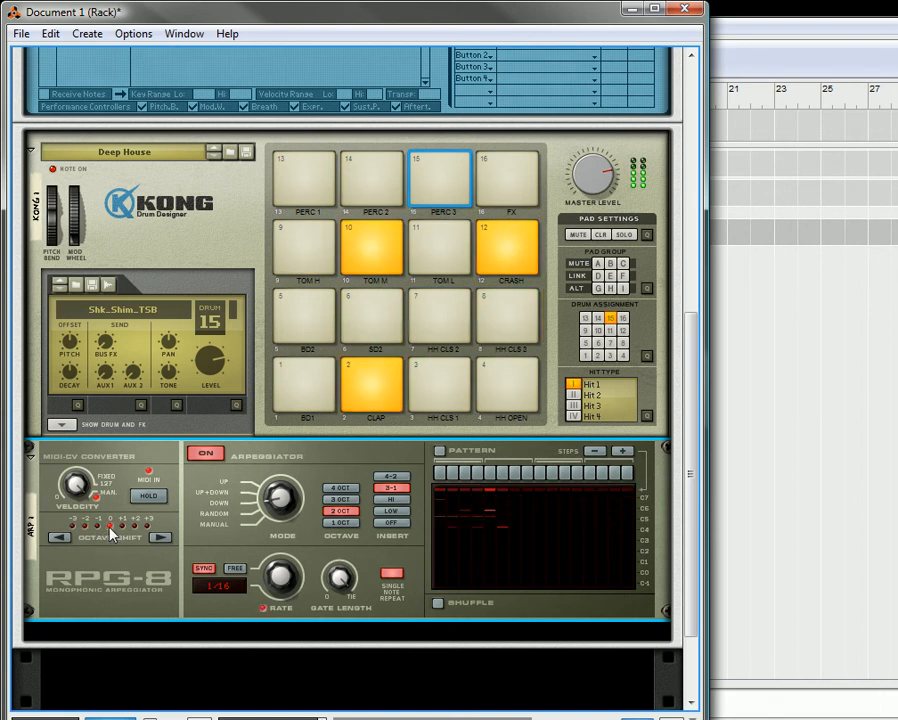
# Fold the Kong device and rename the Combinator's Rotary 1 as Rate.
pyautogui.scroll(3, 307, 346)
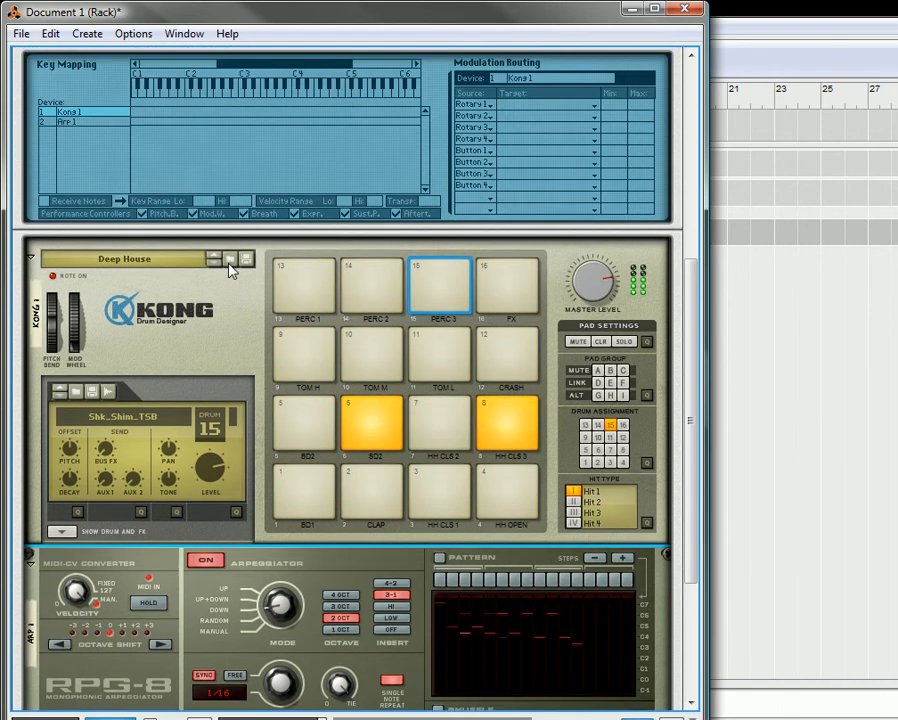
pyautogui.scroll(3, 212, 228)
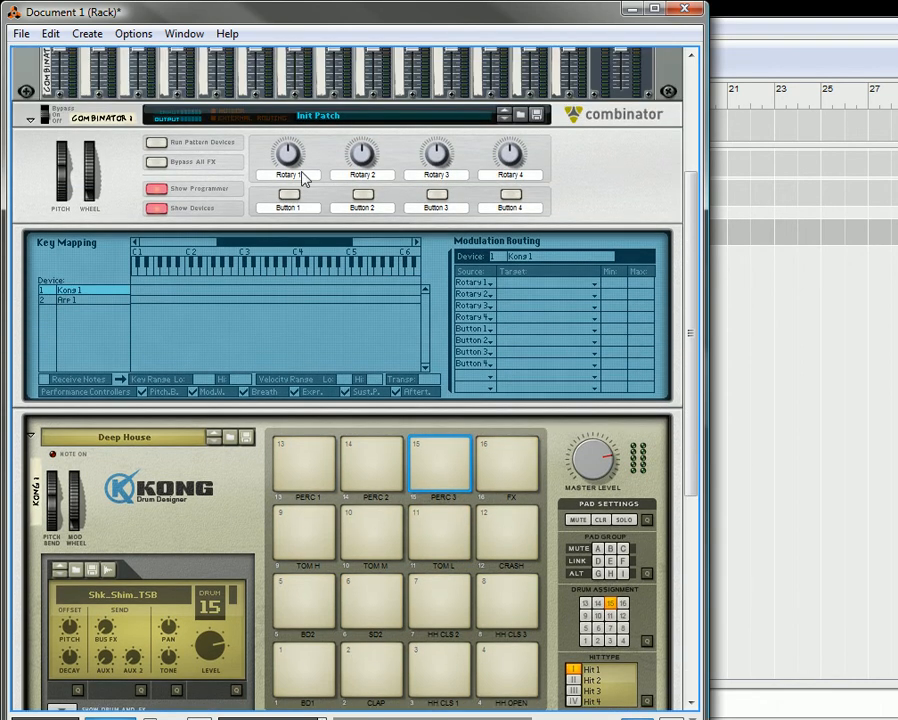
pyautogui.doubleClick(300, 178)
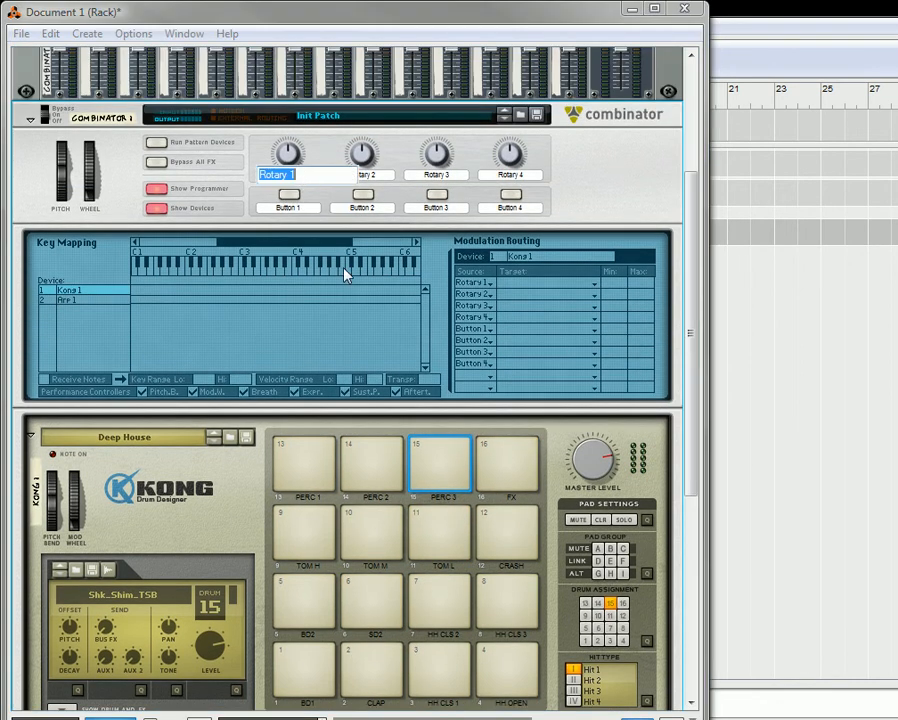
pyautogui.press('BackSpace')
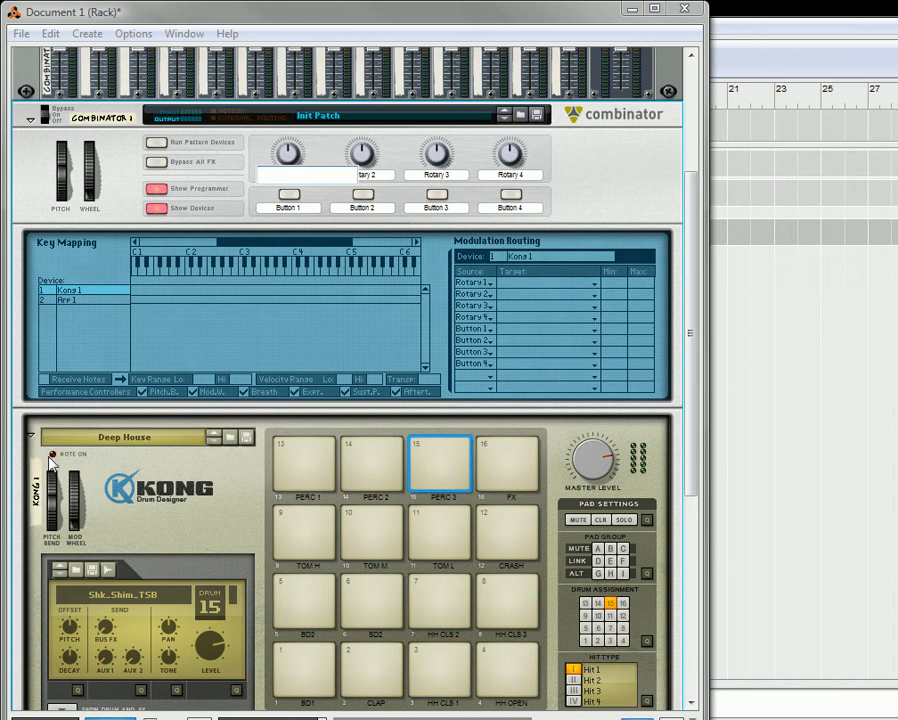
pyautogui.click(30, 436)
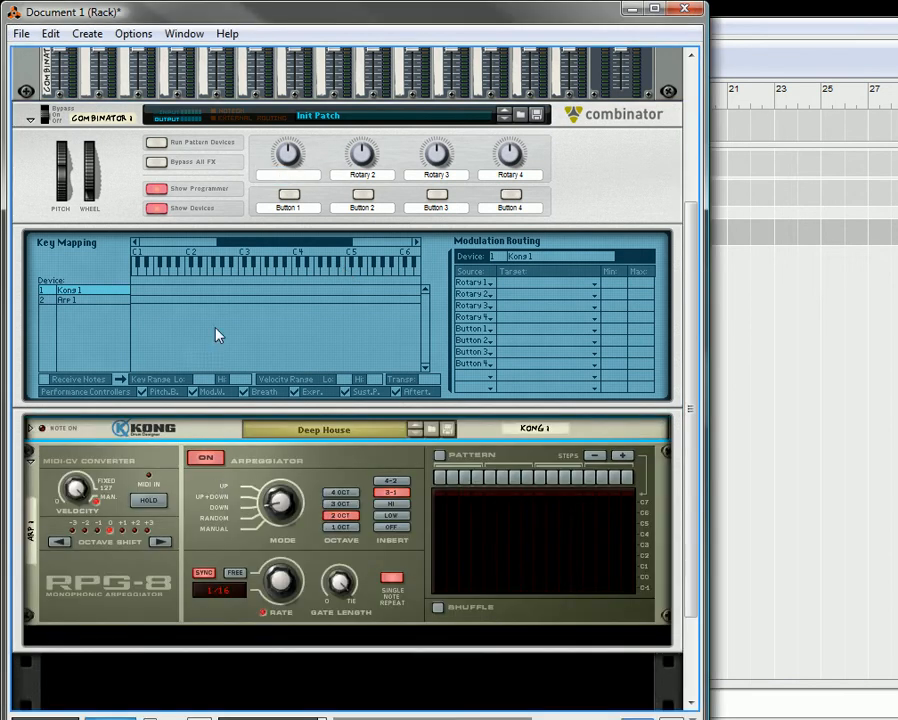
pyautogui.doubleClick(288, 176)
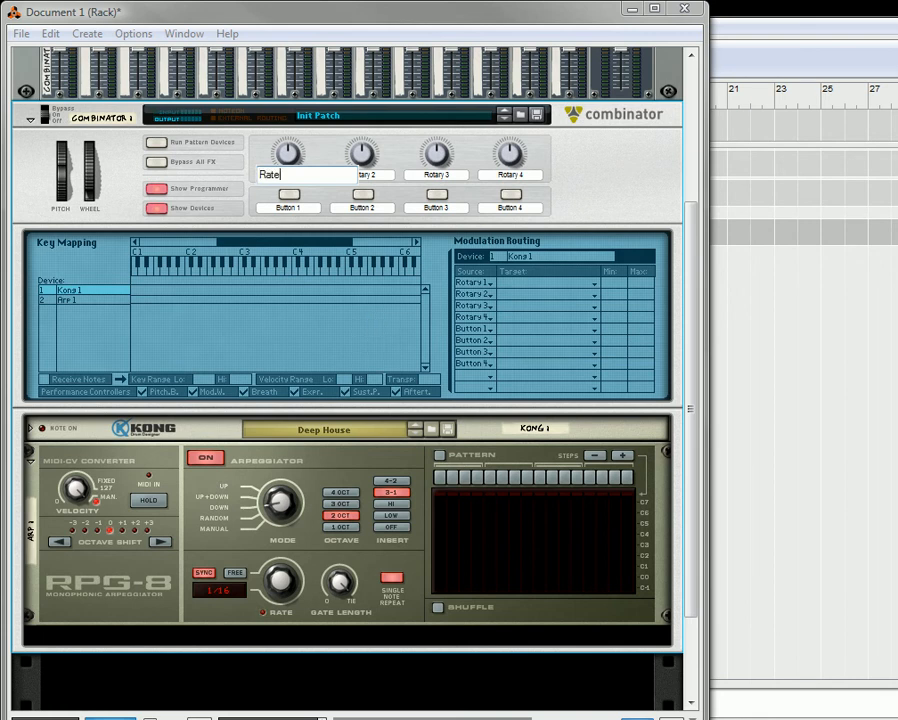
# Rename the Combinator's Rotary 2, 3 and 4 as Gate Length, Shift and Mode.
pyautogui.doubleClick(372, 176)
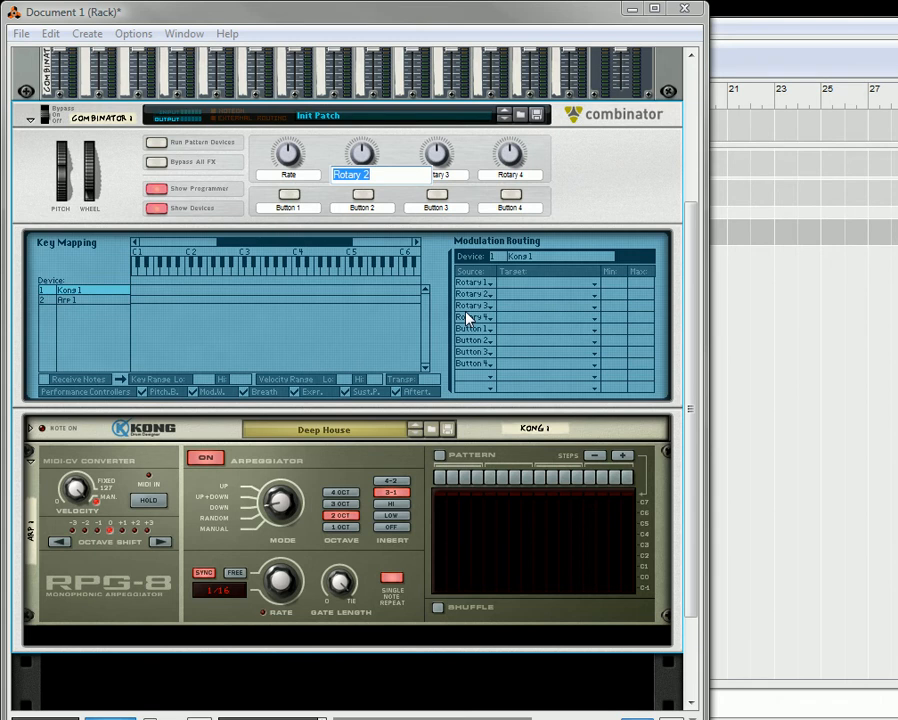
pyautogui.write('Gate Length')
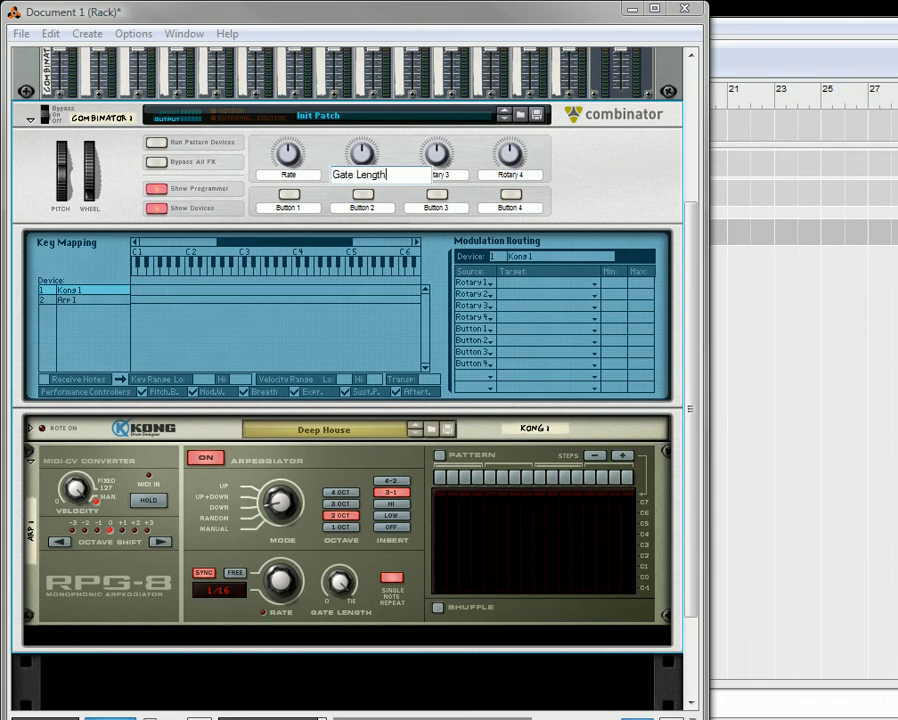
pyautogui.doubleClick(456, 174)
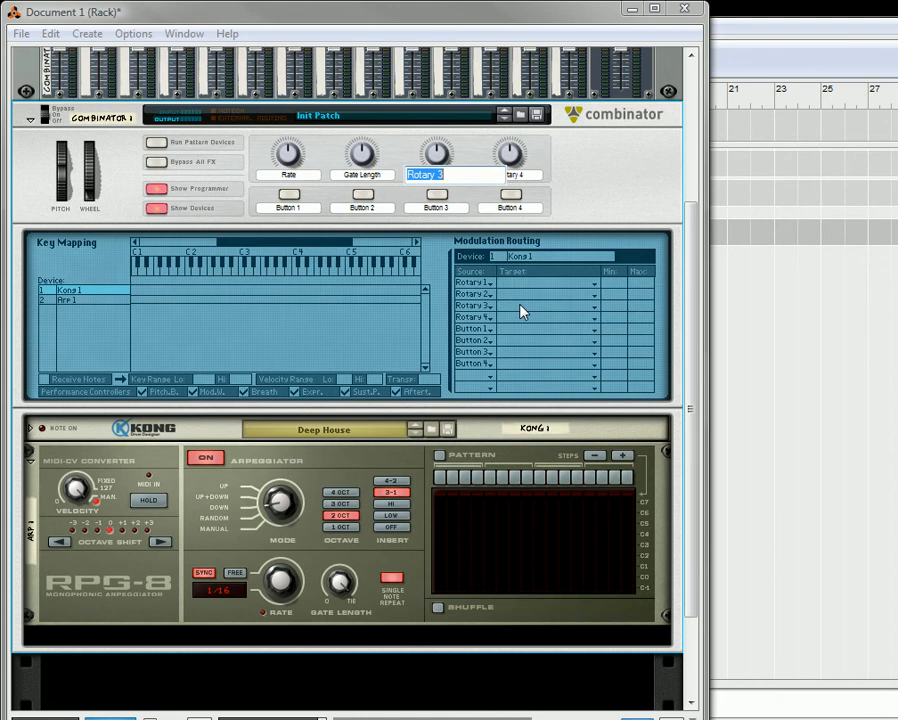
pyautogui.write('Shift')
pyautogui.doubleClick(528, 178)
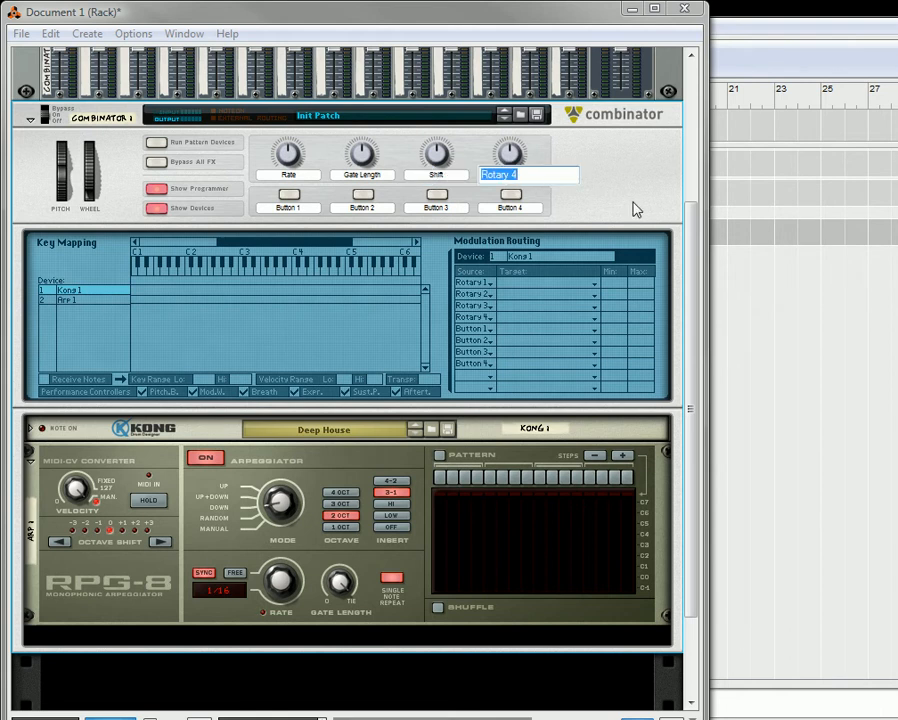
pyautogui.write('Mode')
pyautogui.press('Return')
# Rename the Combinator's Button 1, 2 and 3 as Hold, Octave 1/2 and Insert.
pyautogui.doubleClick(292, 208)
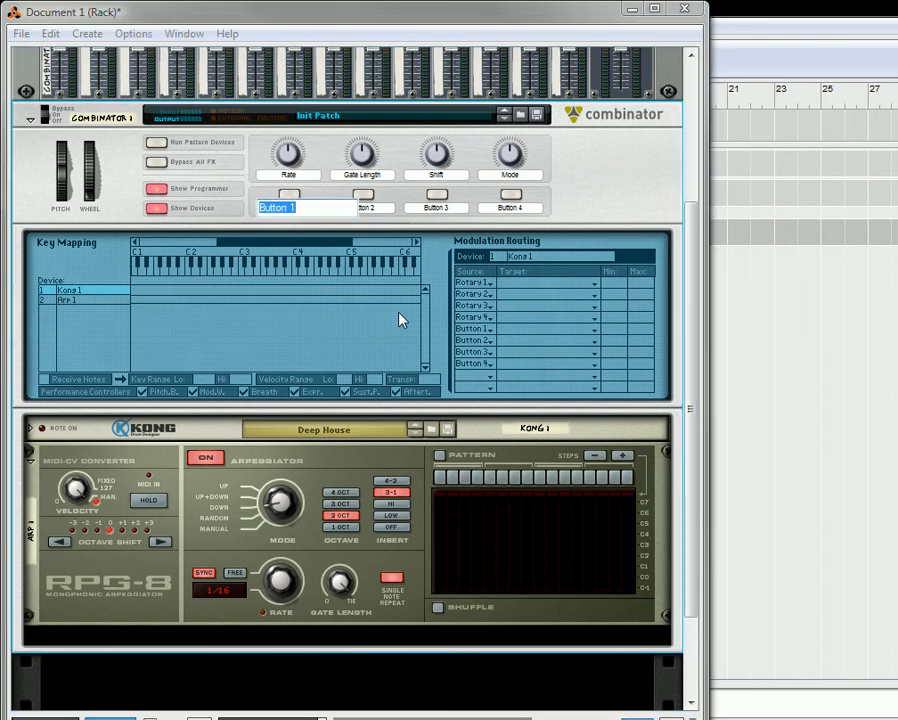
pyautogui.write('Hold')
pyautogui.doubleClick(363, 208)
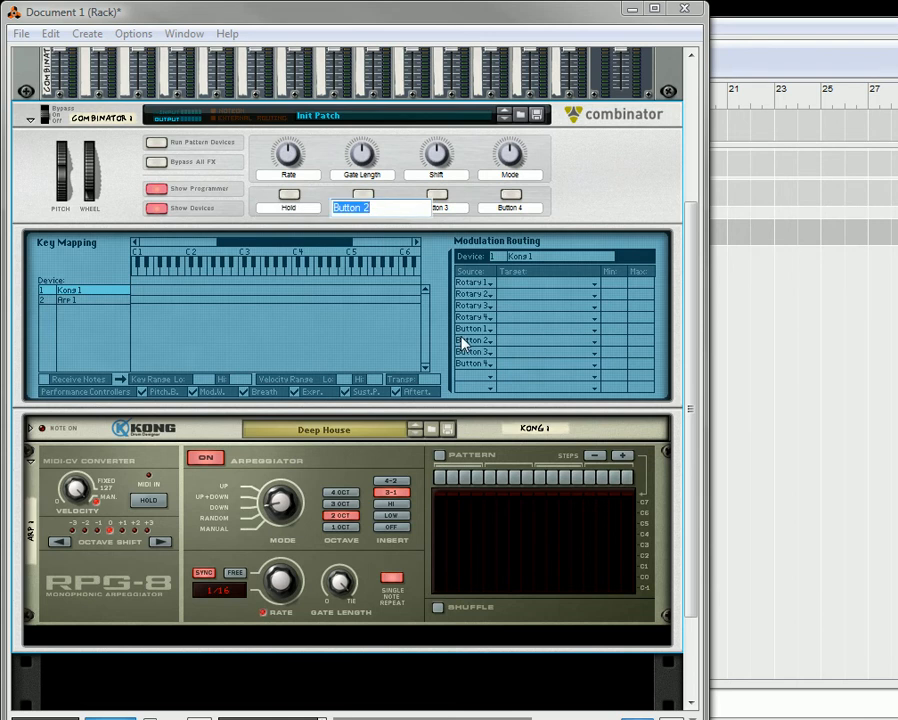
pyautogui.write('Octave 1/2')
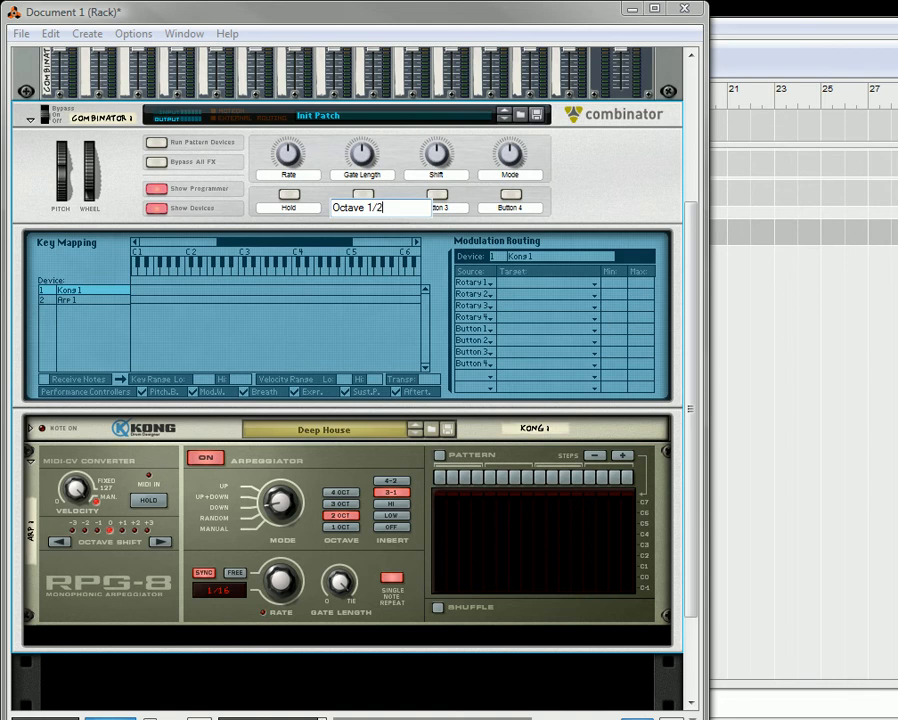
pyautogui.doubleClick(445, 208)
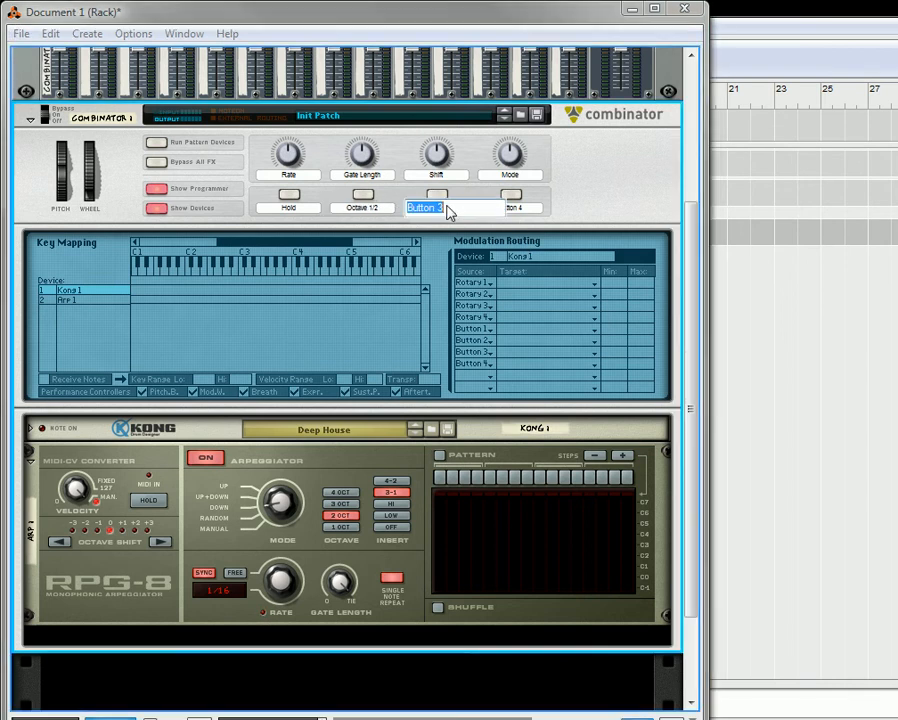
pyautogui.write('Insert')
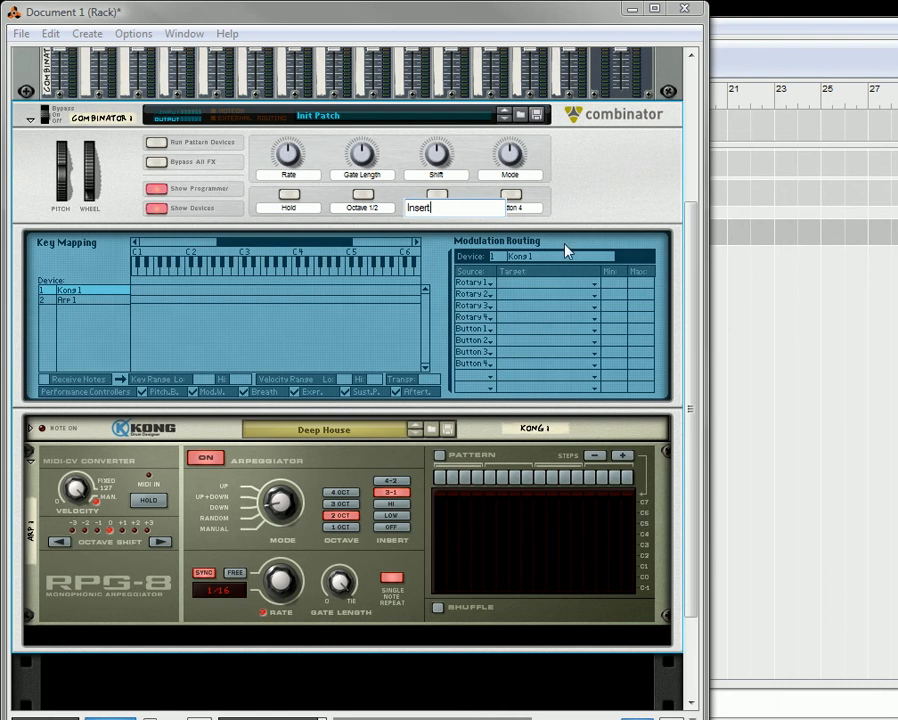
pyautogui.click(578, 204)
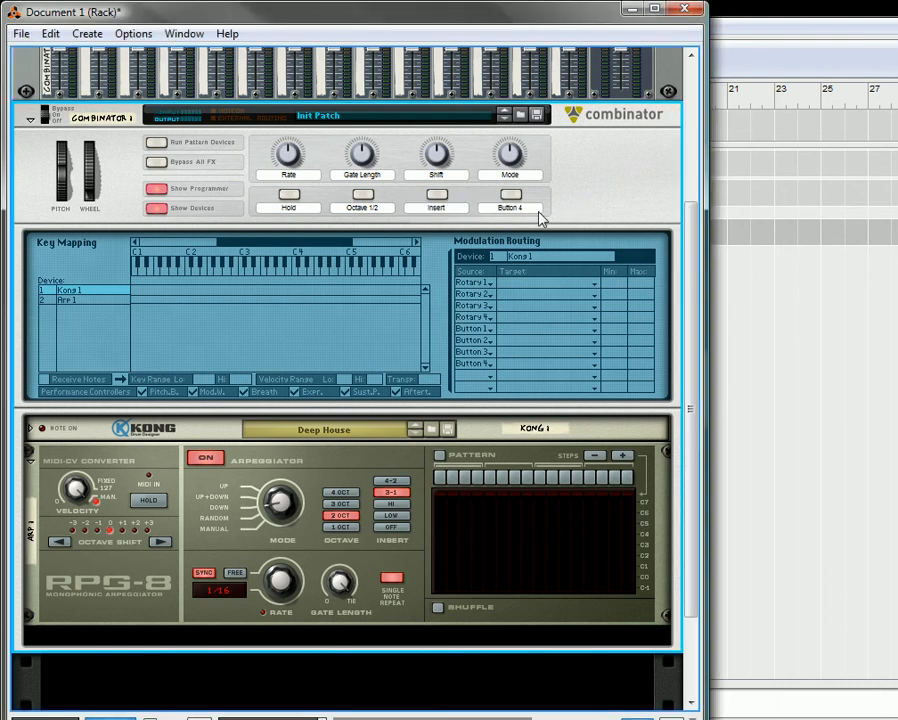
# Rename the Combinator's Button 3 as Insert Low / Hi and Button 4 as Sync.
pyautogui.doubleClick(457, 209)
pyautogui.click(449, 210)
pyautogui.write('Low / Hi')
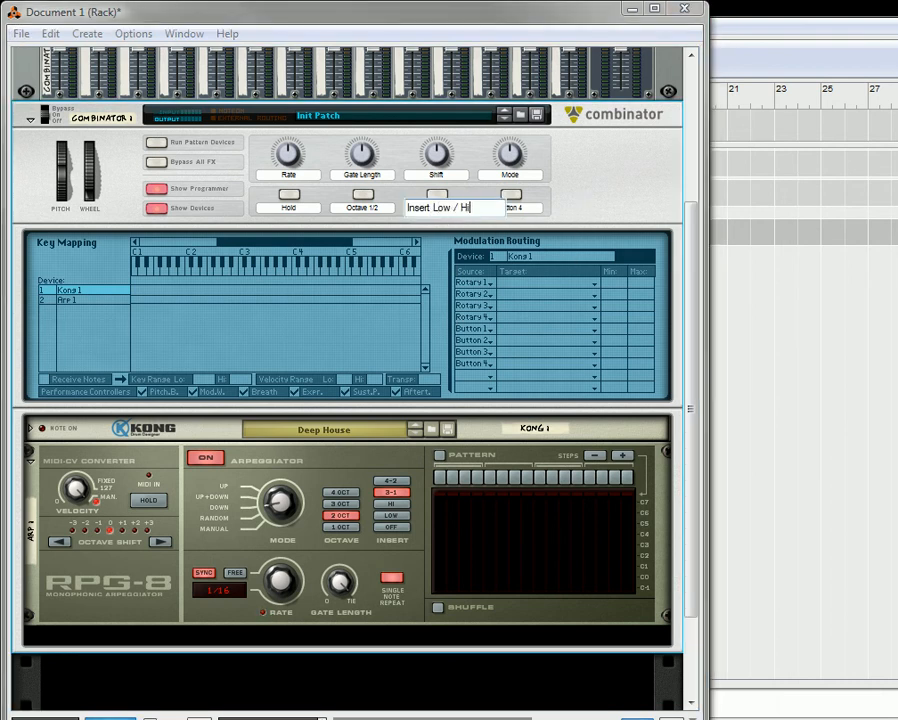
pyautogui.click(522, 208)
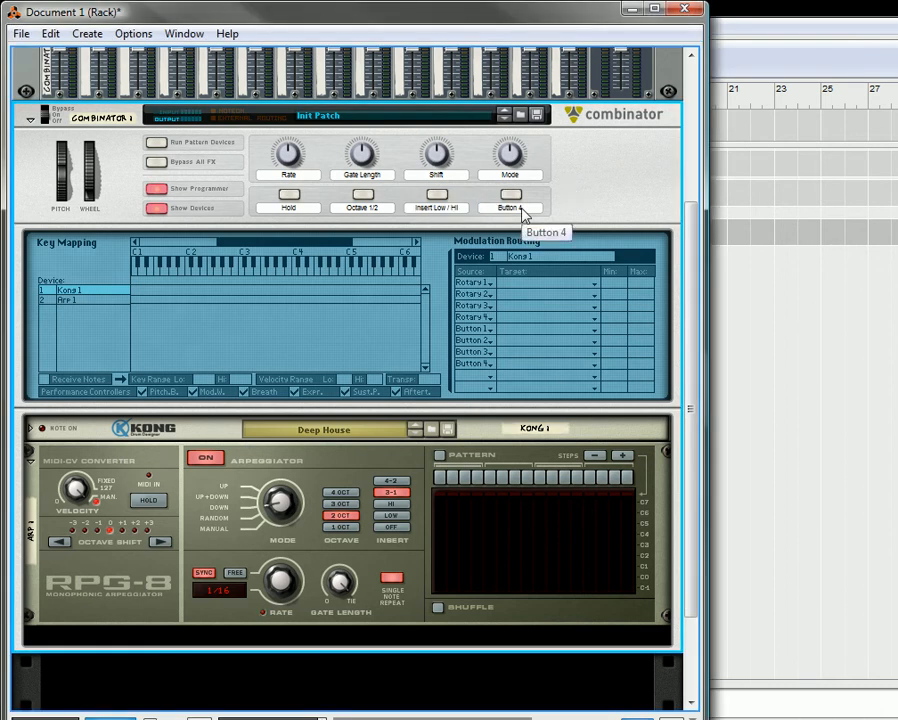
pyautogui.doubleClick(520, 208)
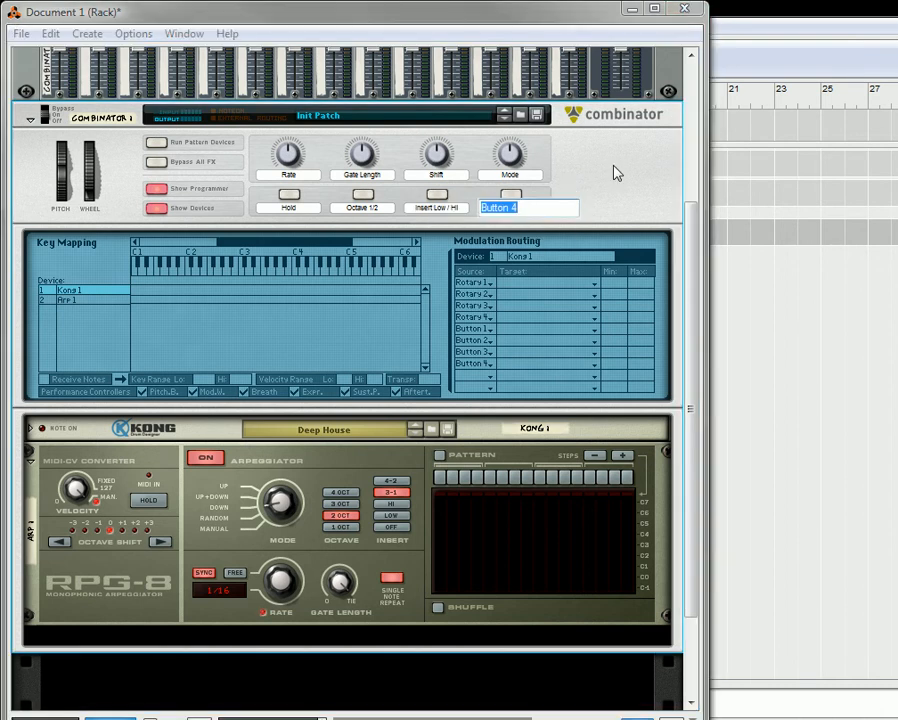
pyautogui.write('Sync')
pyautogui.press('Return')
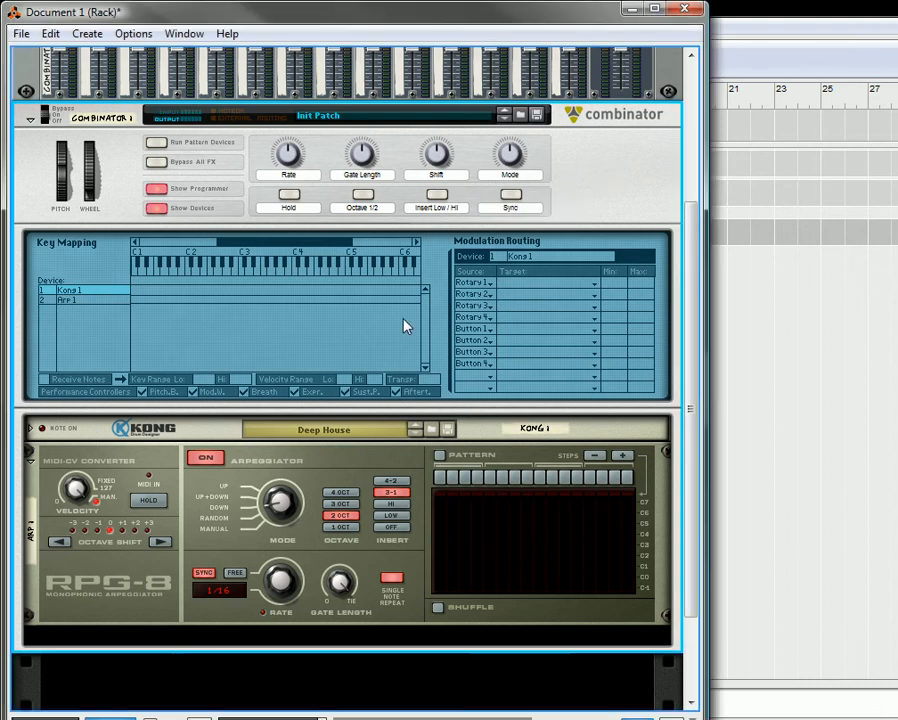
# Route Rotary 1 to Arp 1's Synced Rate, and add a second Rotary 1 routing to its Free Rate.
pyautogui.click(96, 303)
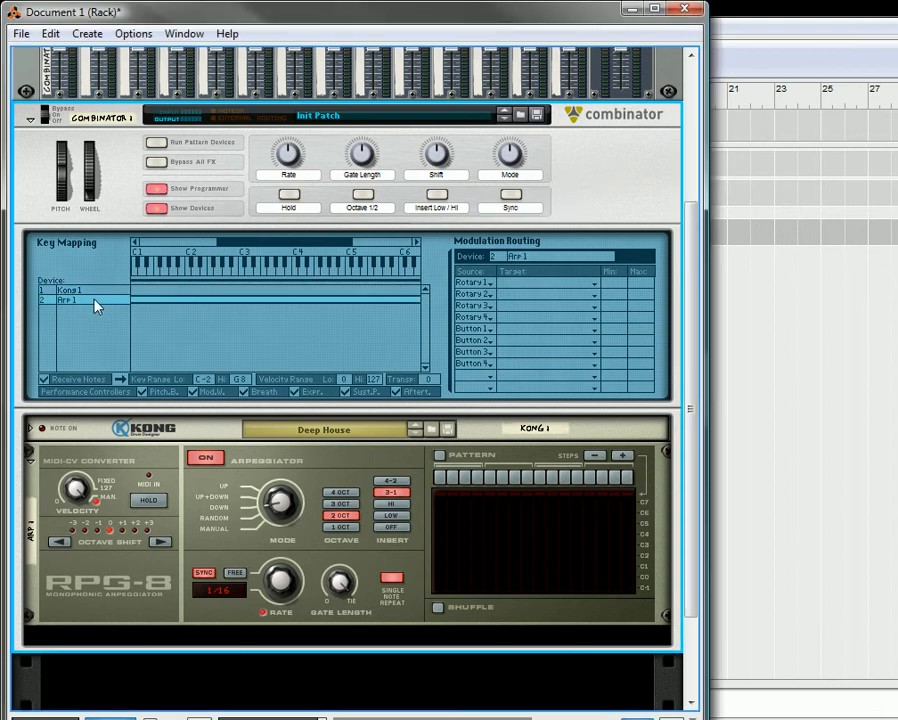
pyautogui.click(483, 380)
pyautogui.click(512, 420)
pyautogui.click(510, 287)
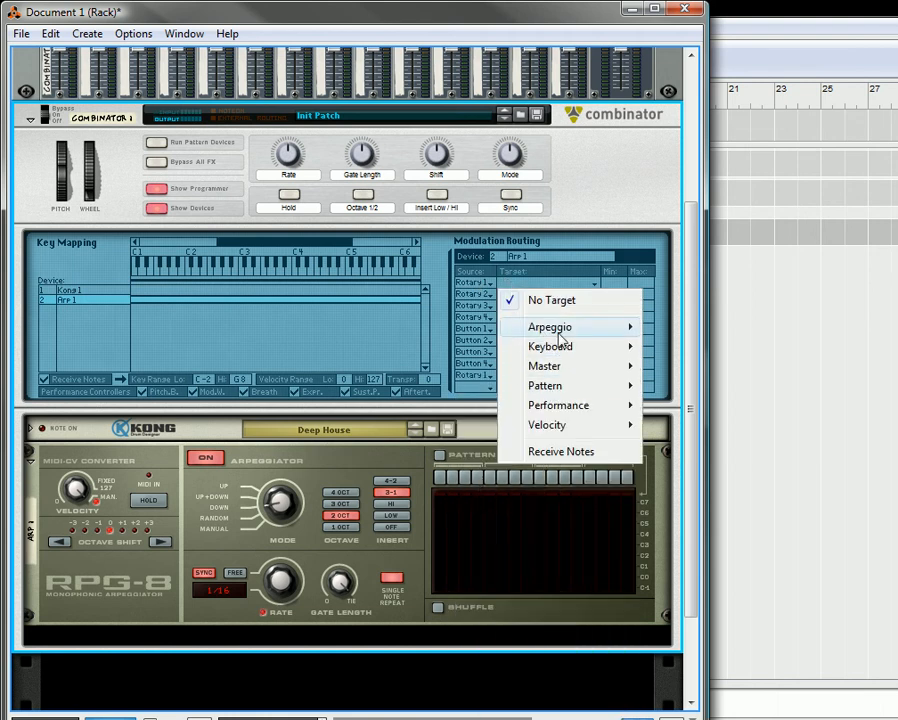
pyautogui.moveTo(562, 334)
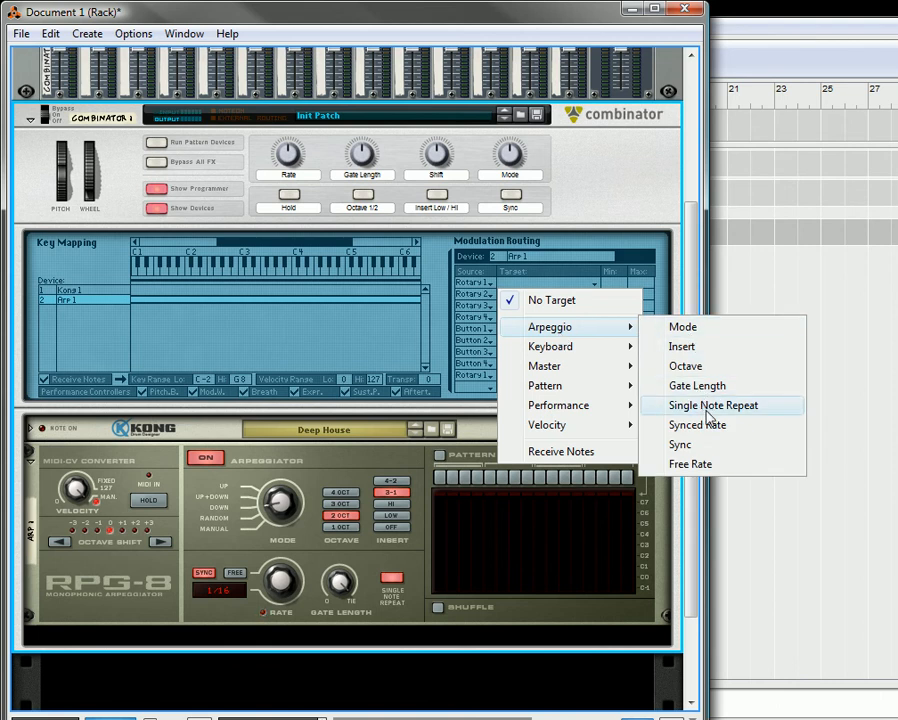
pyautogui.click(710, 424)
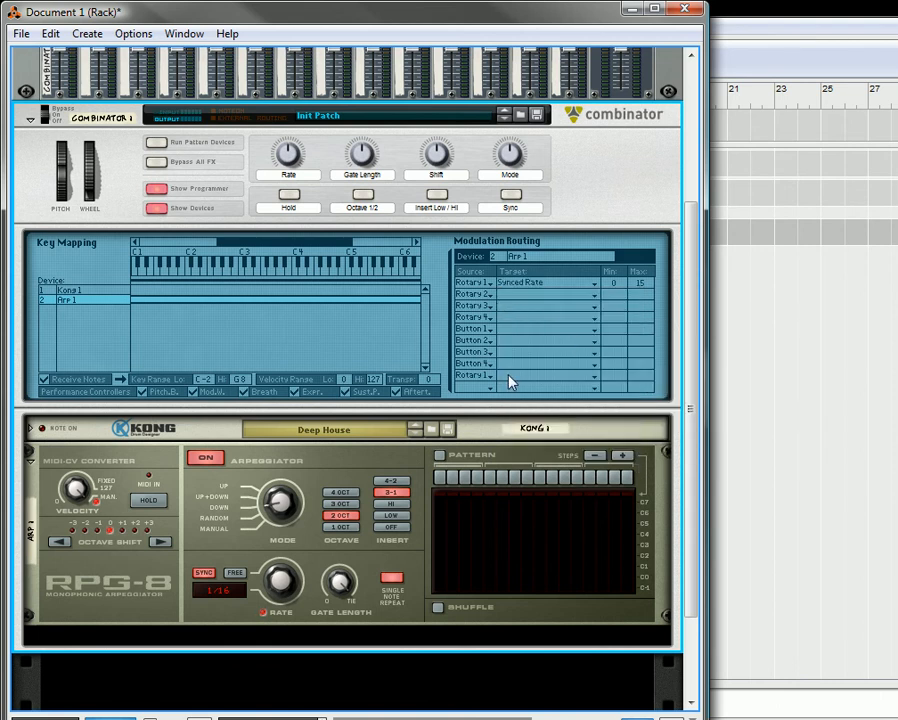
pyautogui.click(508, 382)
pyautogui.moveTo(590, 426)
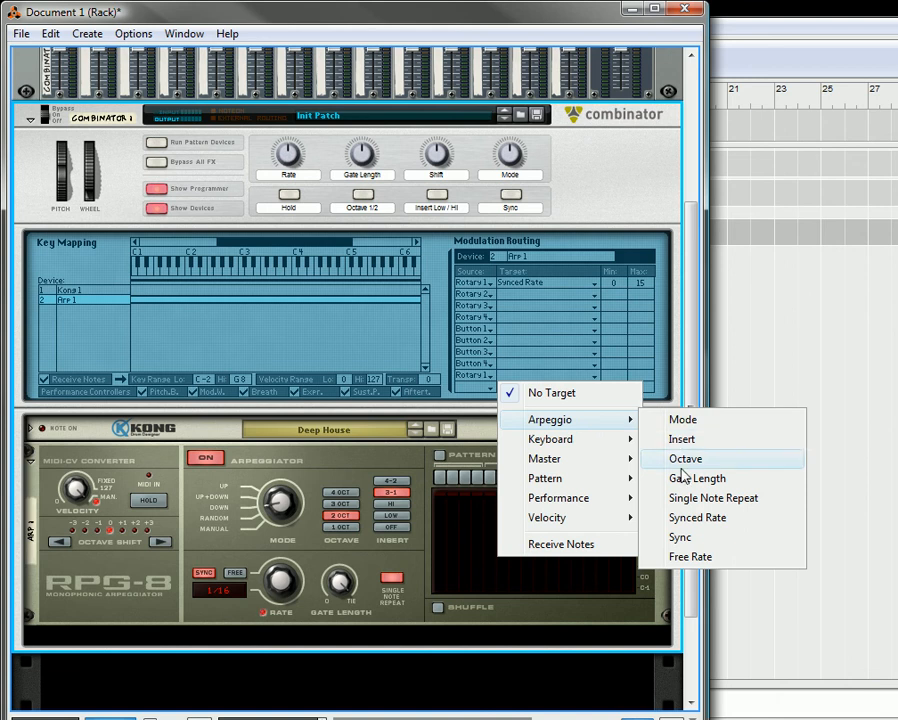
pyautogui.click(700, 557)
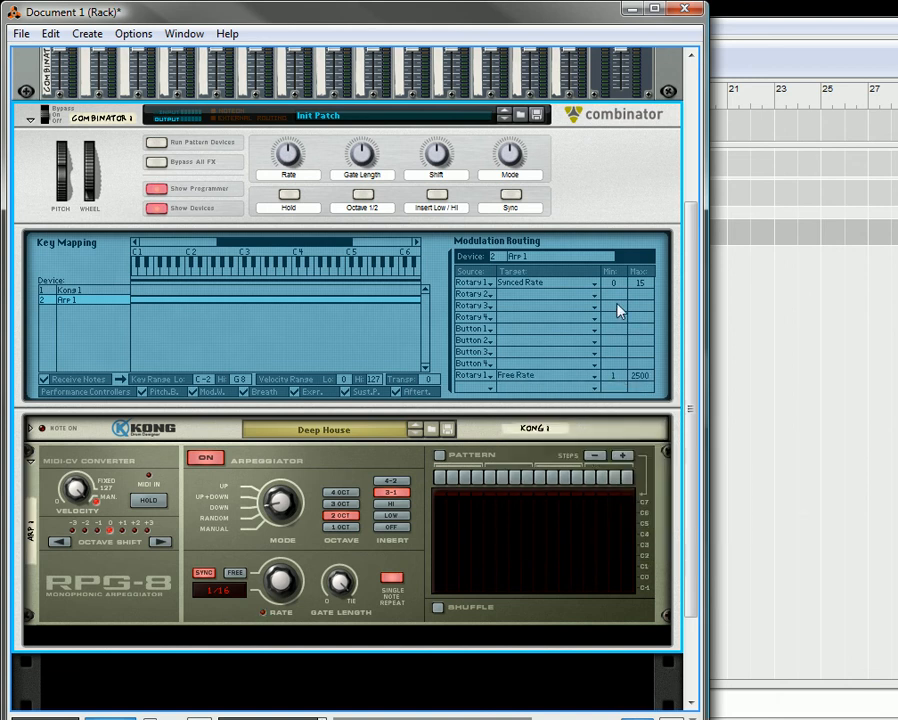
# Route Rotary 2 to Arp 1's Gate Length and Rotary 3 to its Octave Shift.
pyautogui.click(513, 293)
pyautogui.moveTo(563, 345)
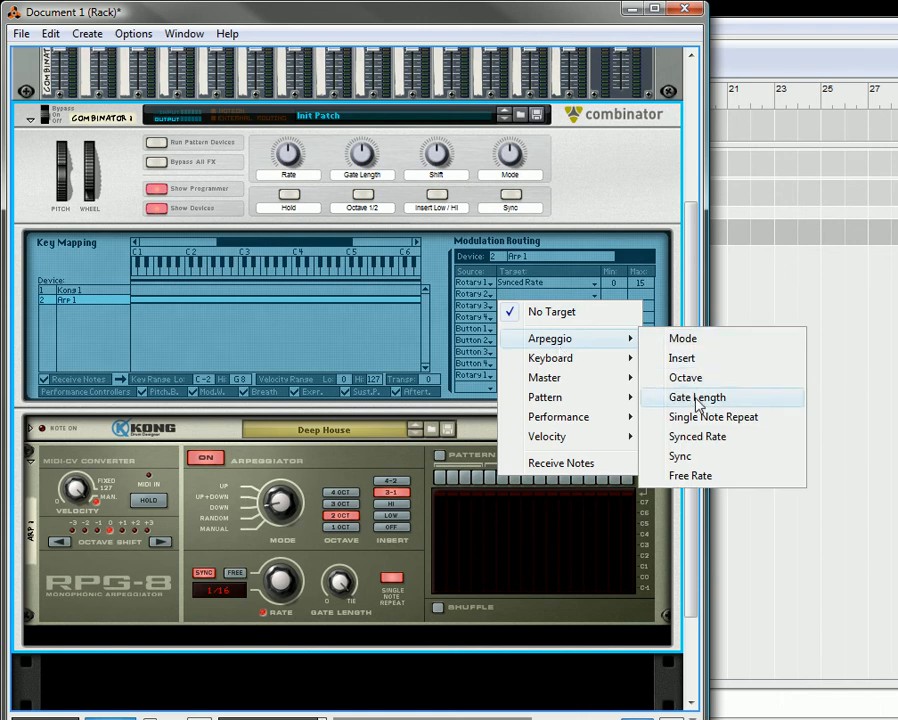
pyautogui.click(695, 397)
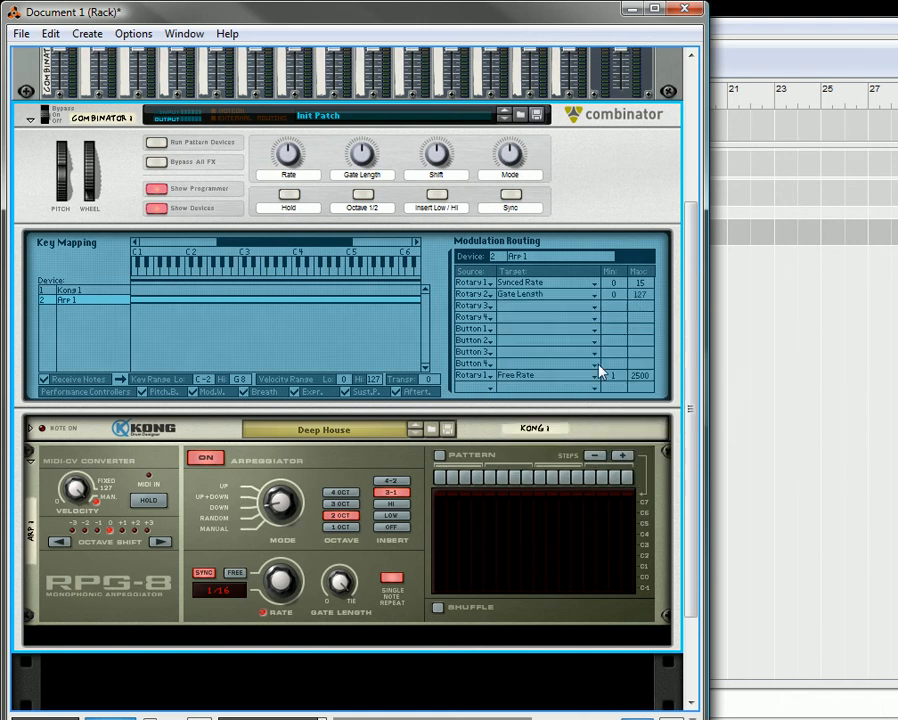
pyautogui.click(509, 311)
pyautogui.moveTo(545, 352)
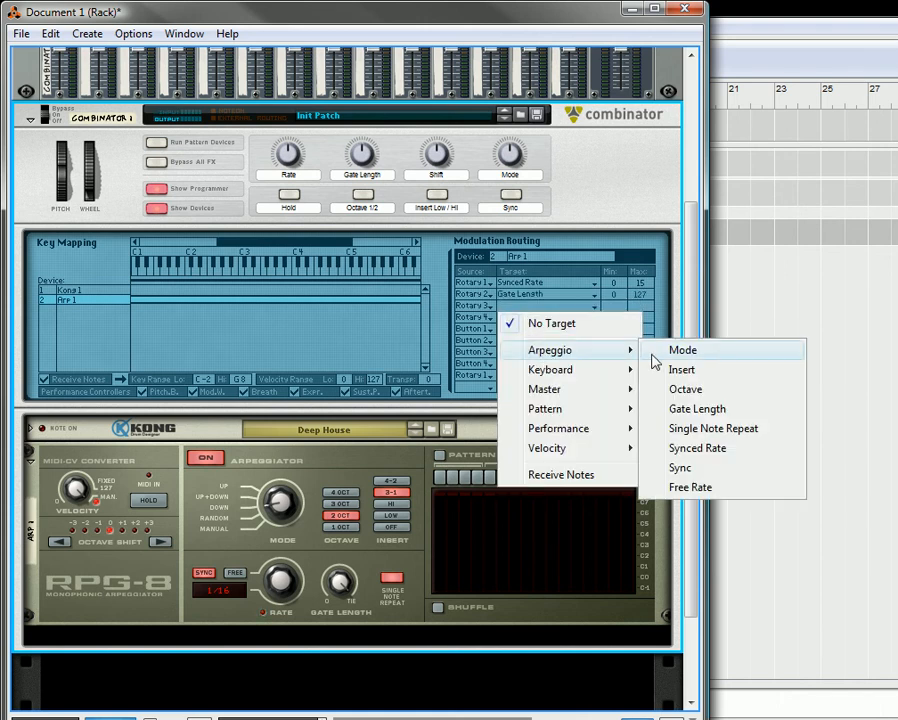
pyautogui.moveTo(578, 370)
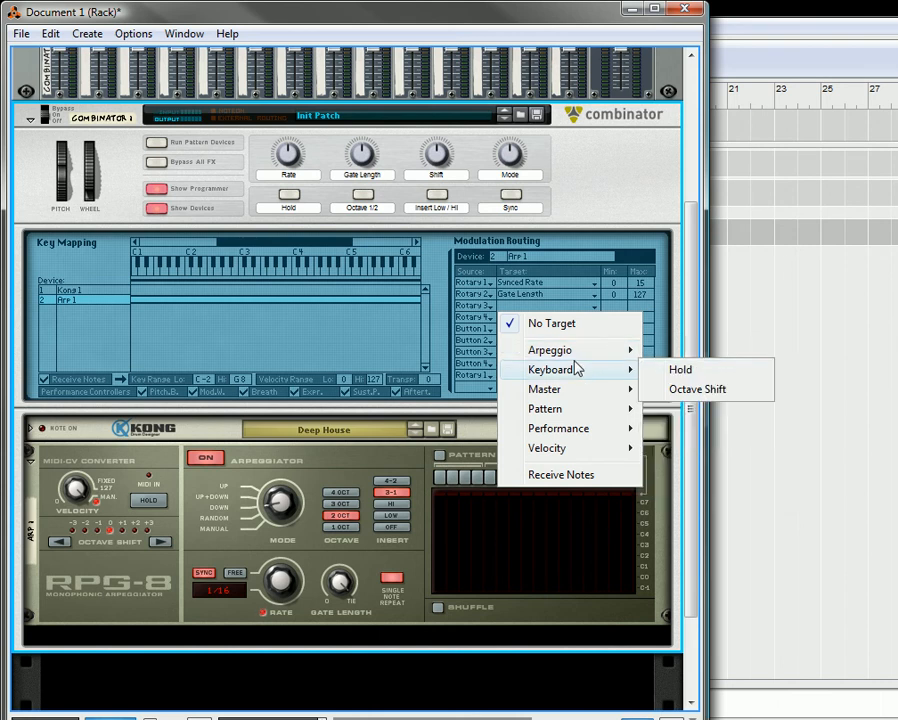
pyautogui.click(690, 390)
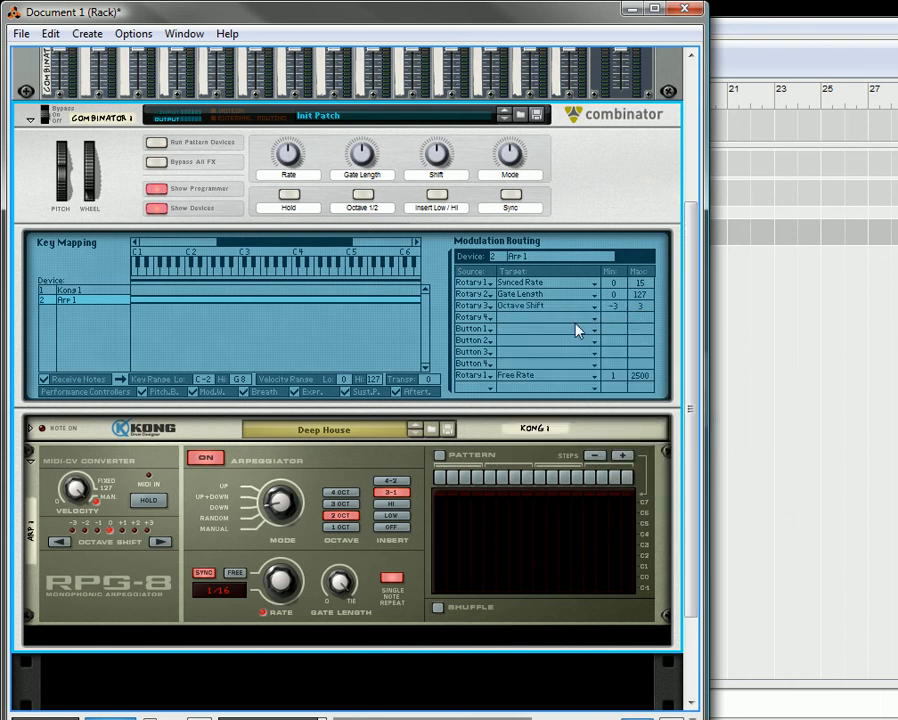
# Route Rotary 4 to Arp 1's Mode and Button 1 to its Hold function.
pyautogui.click(521, 319)
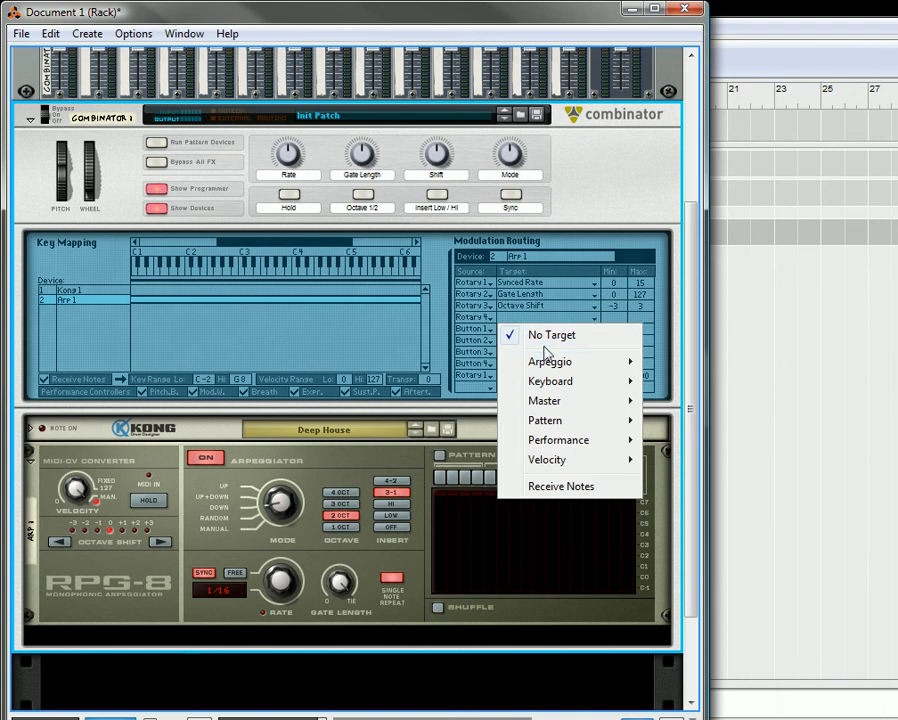
pyautogui.moveTo(558, 361)
pyautogui.click(690, 362)
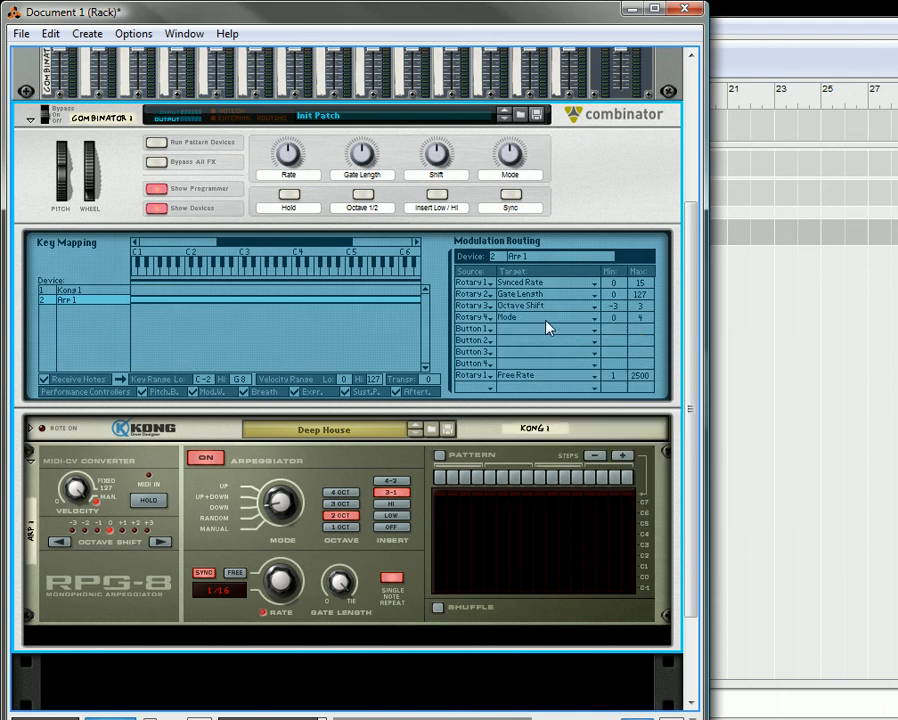
pyautogui.click(503, 334)
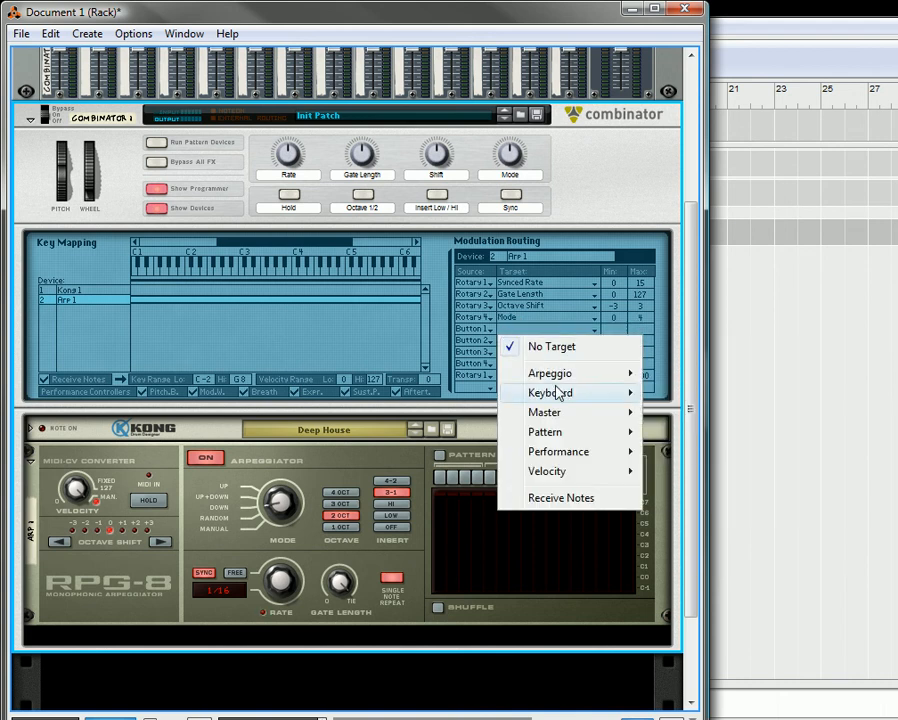
pyautogui.moveTo(566, 394)
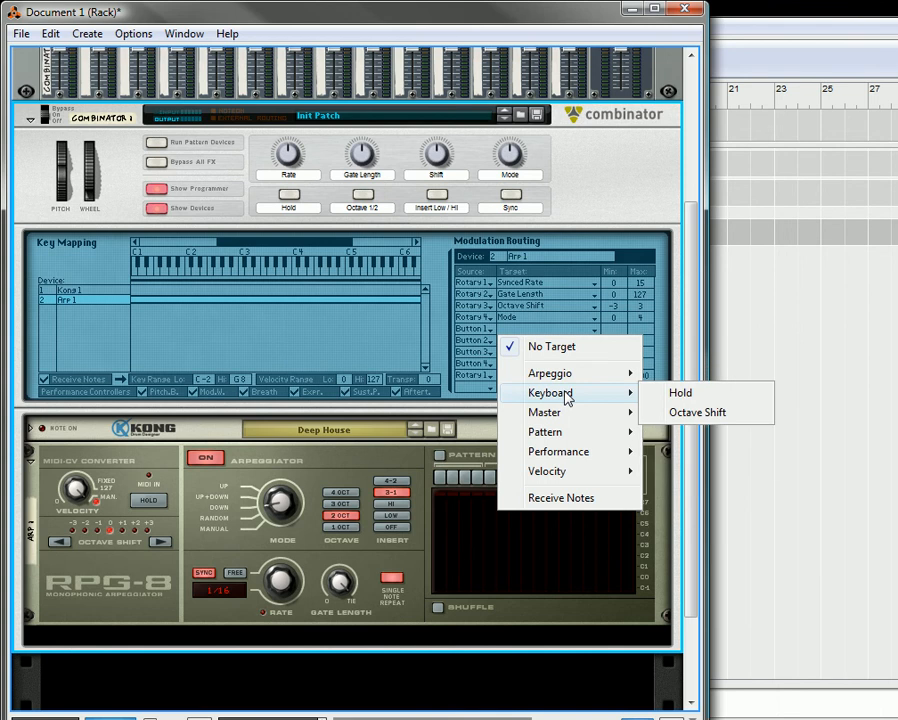
pyautogui.click(698, 399)
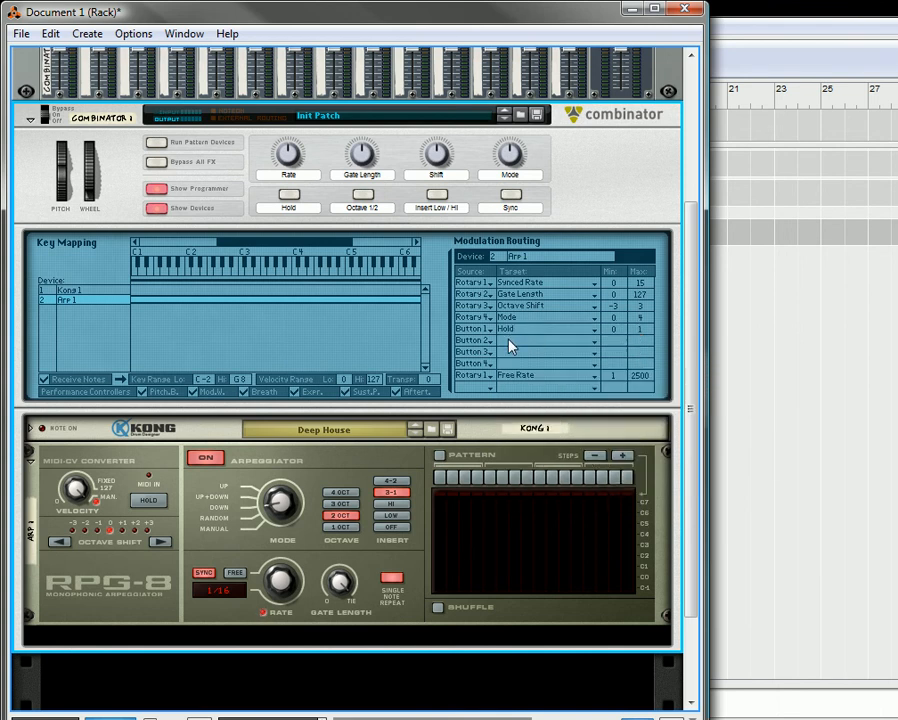
# Route Button 2 to Arp 1's Octave with a range of 0 to 1.
pyautogui.click(512, 346)
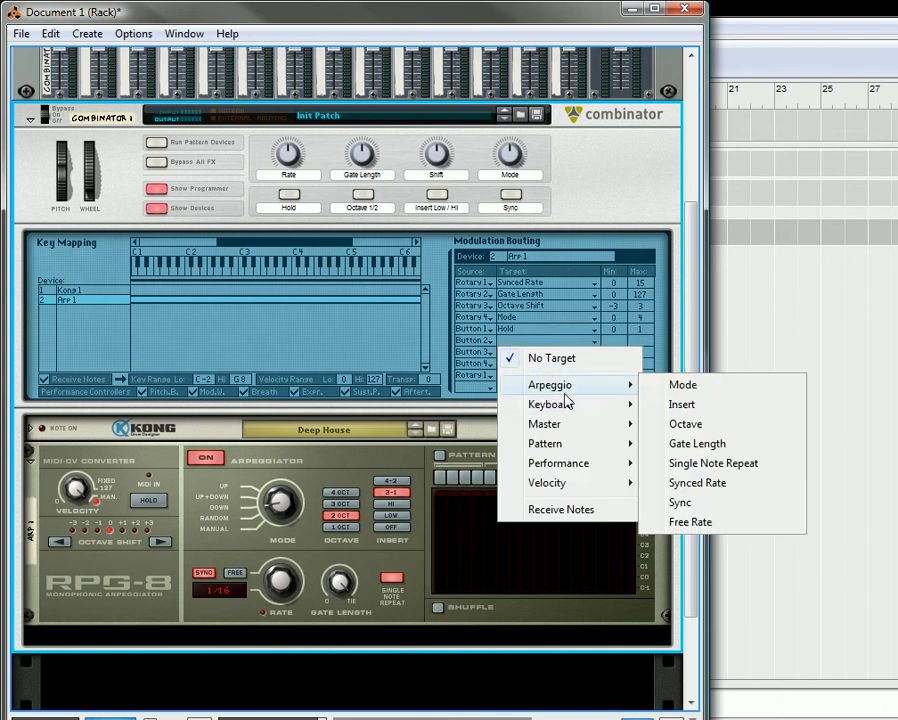
pyautogui.moveTo(600, 386)
pyautogui.click(700, 425)
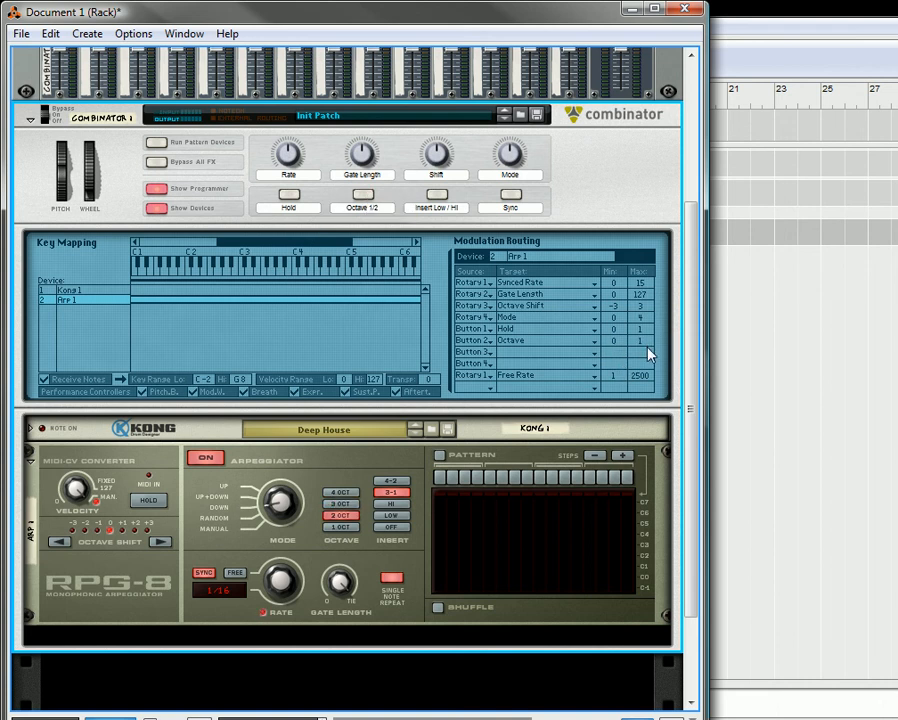
# Route Button 3 to Arp 1's Insert with a range of 1 to 2 and test the button, leaving it on.
pyautogui.click(510, 360)
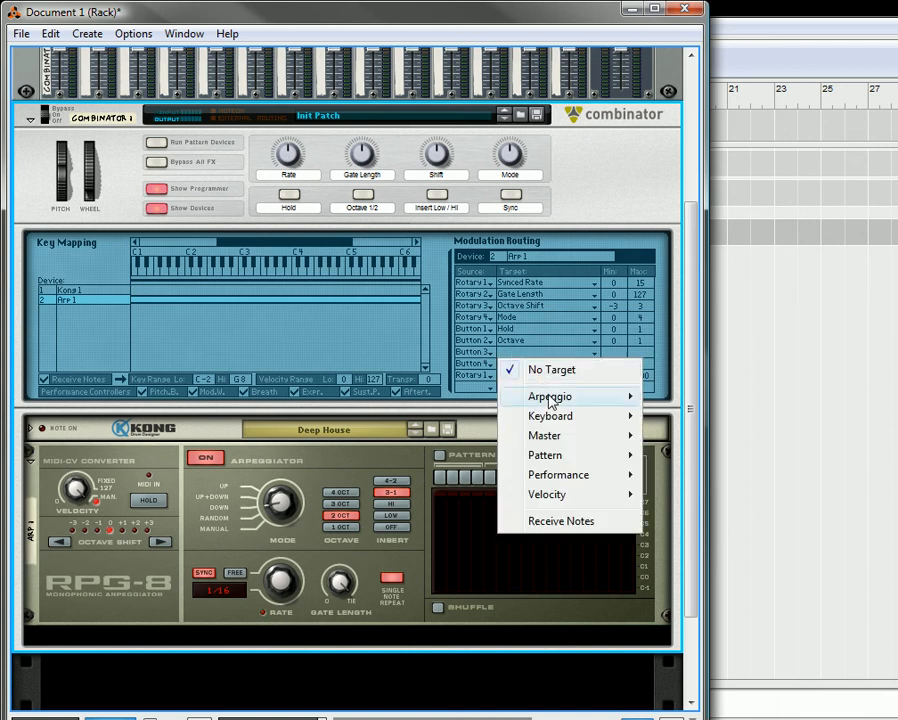
pyautogui.moveTo(549, 400)
pyautogui.click(688, 414)
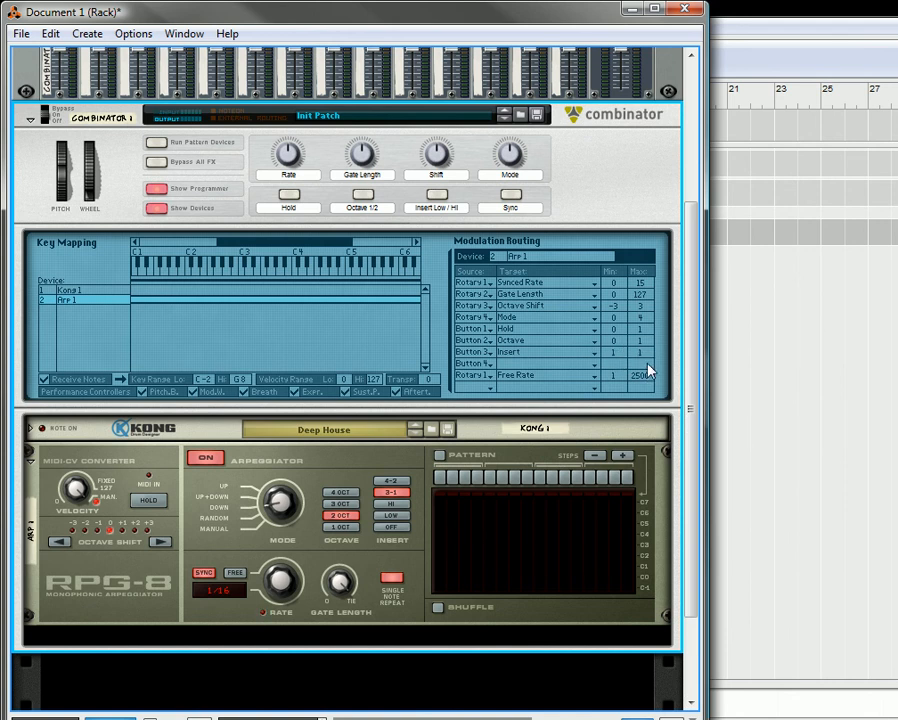
pyautogui.click(438, 195)
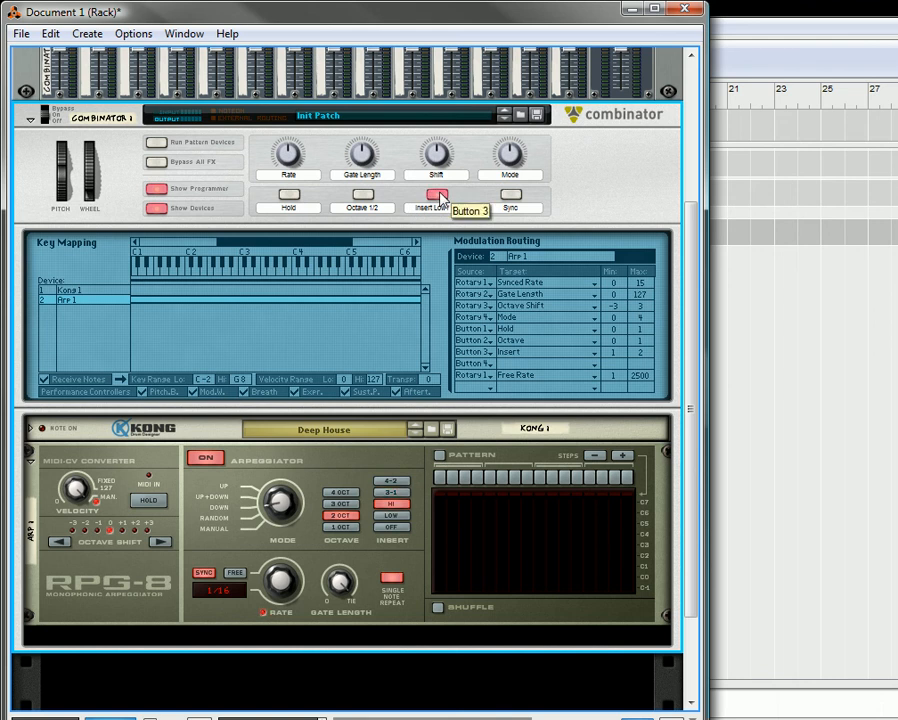
pyautogui.click(438, 195)
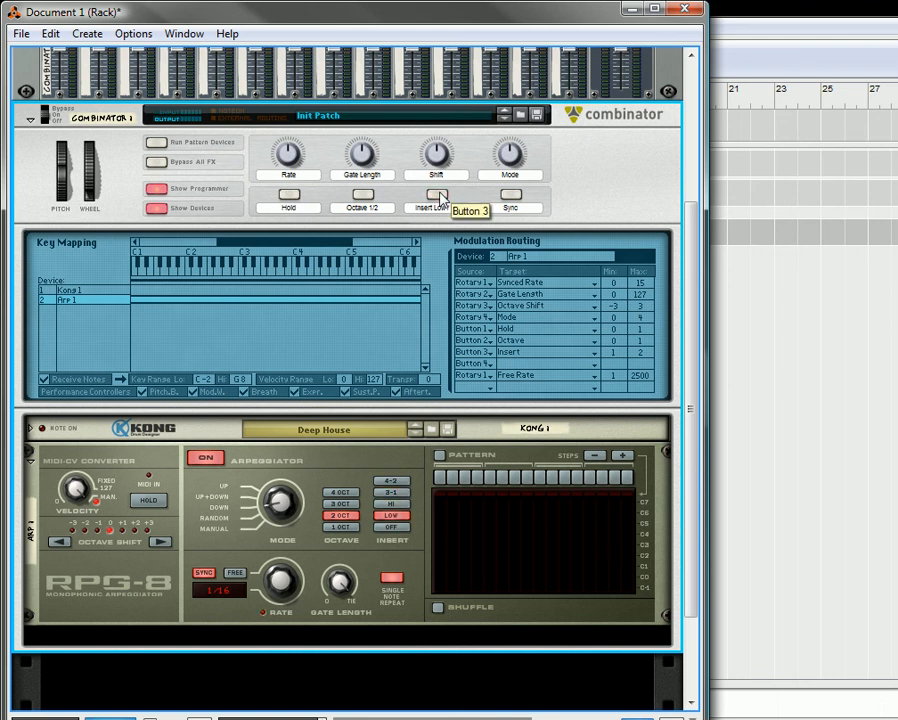
pyautogui.click(438, 195)
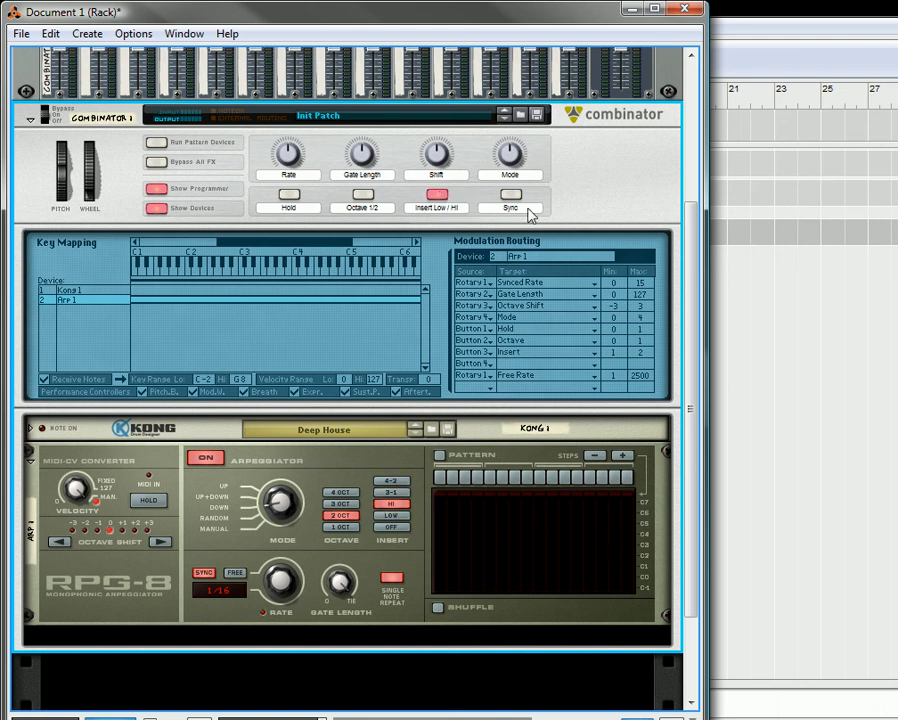
# Route Button 4 to Arp 1's Sync setting.
pyautogui.click(512, 364)
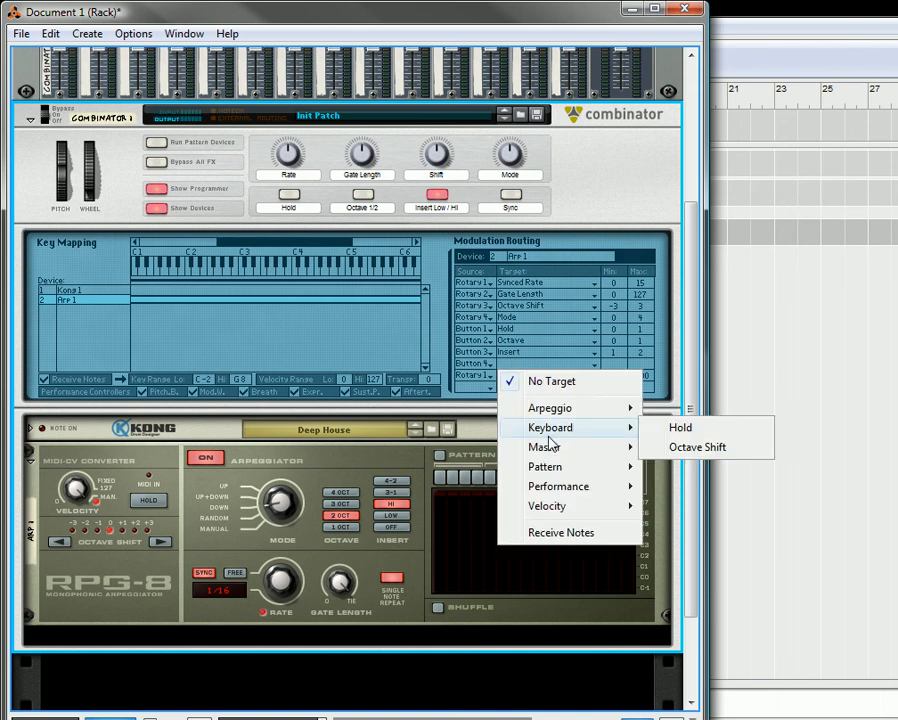
pyautogui.moveTo(573, 408)
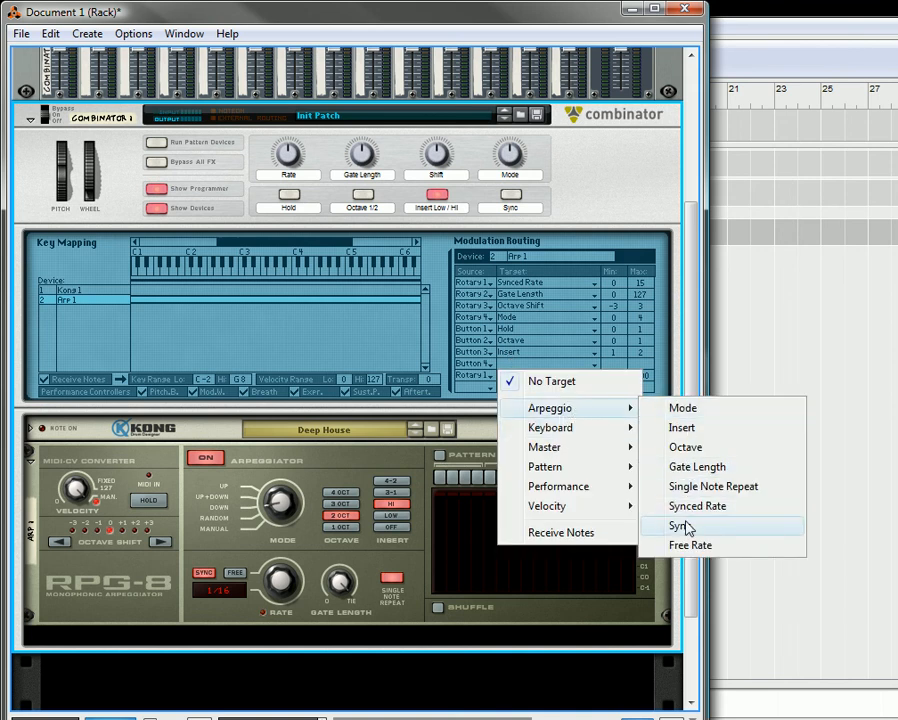
pyautogui.click(626, 524)
# Toggle the Combinator's Sync button on and off, and turn the Insert Low / Hi button off.
pyautogui.click(511, 195)
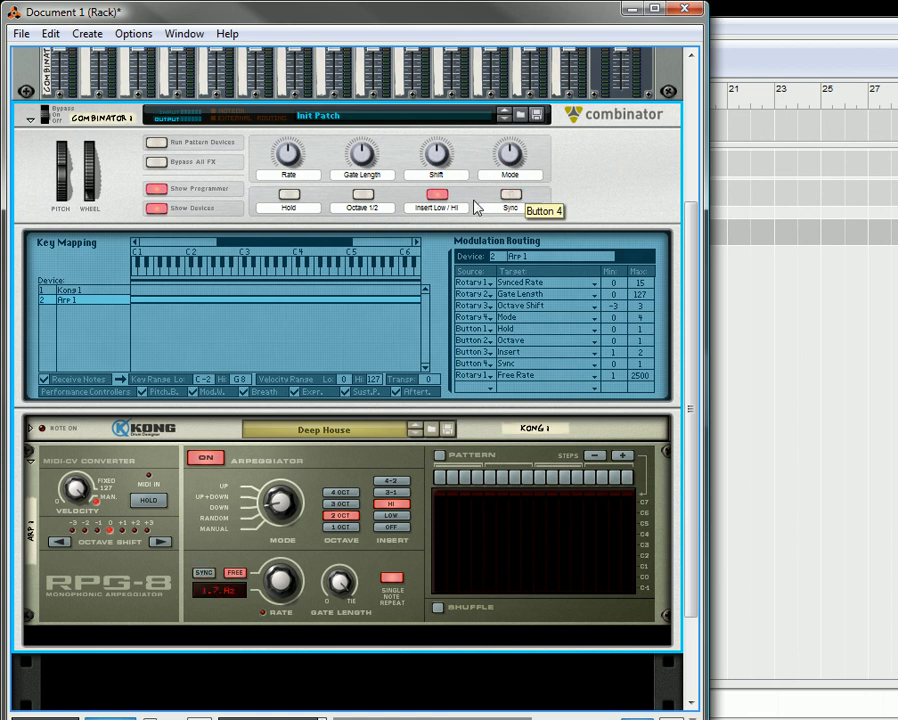
pyautogui.click(511, 195)
pyautogui.click(437, 196)
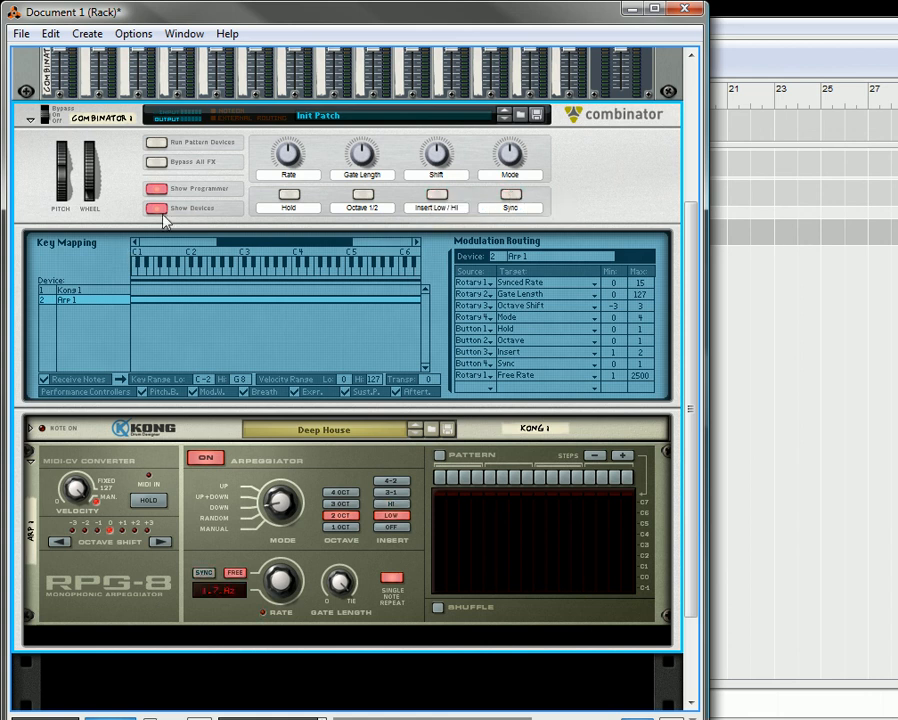
# Fold the RPG-8, hide the Combinator's devices and programmer, and switch to the sequencer window.
pyautogui.click(30, 465)
pyautogui.scroll(3, 300, 410)
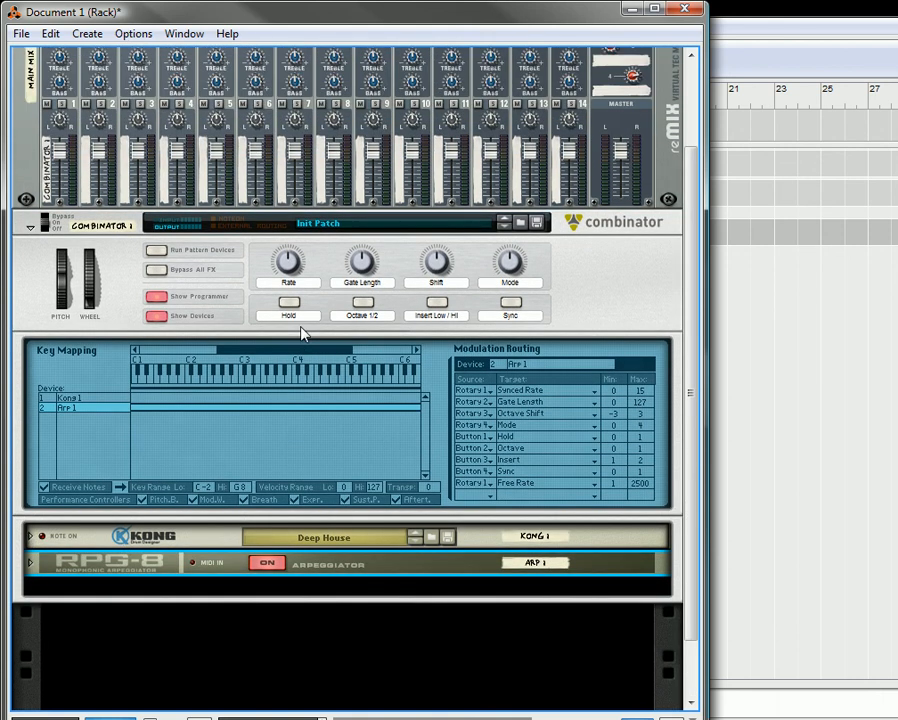
pyautogui.click(170, 325)
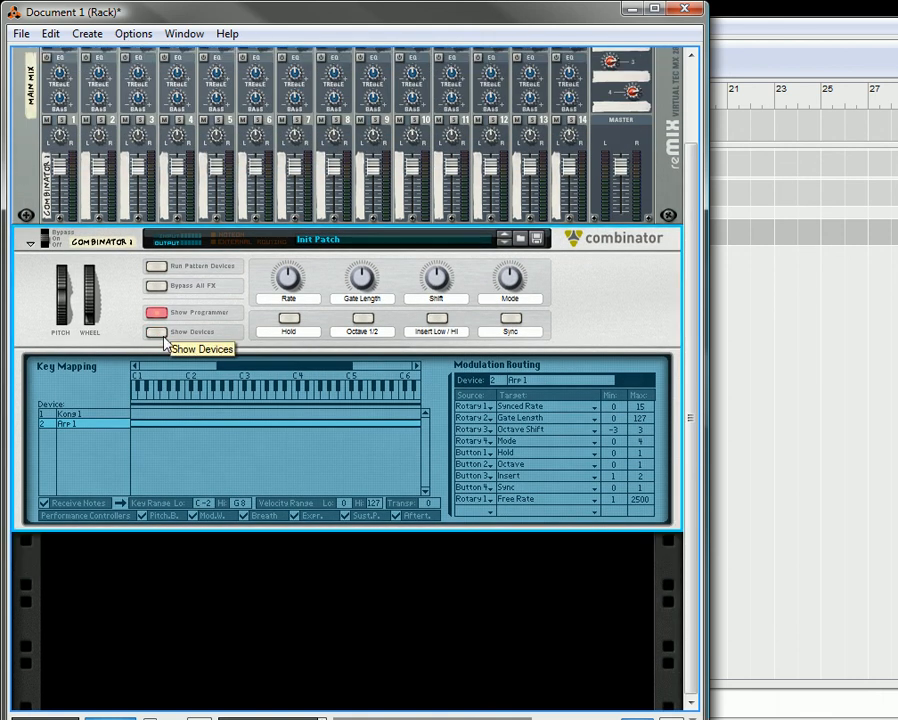
pyautogui.click(165, 308)
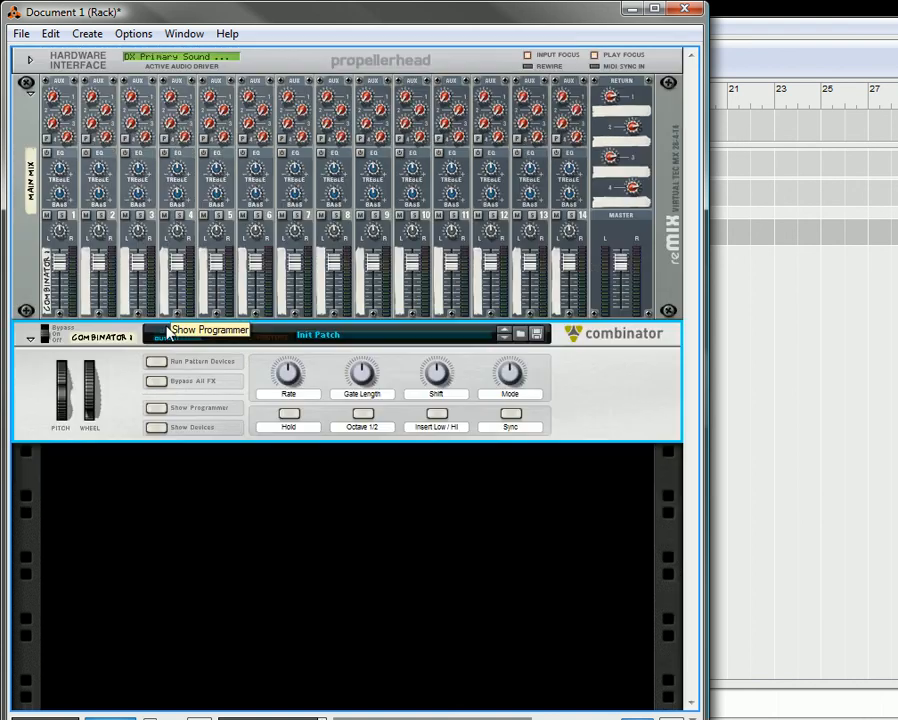
pyautogui.click(744, 20)
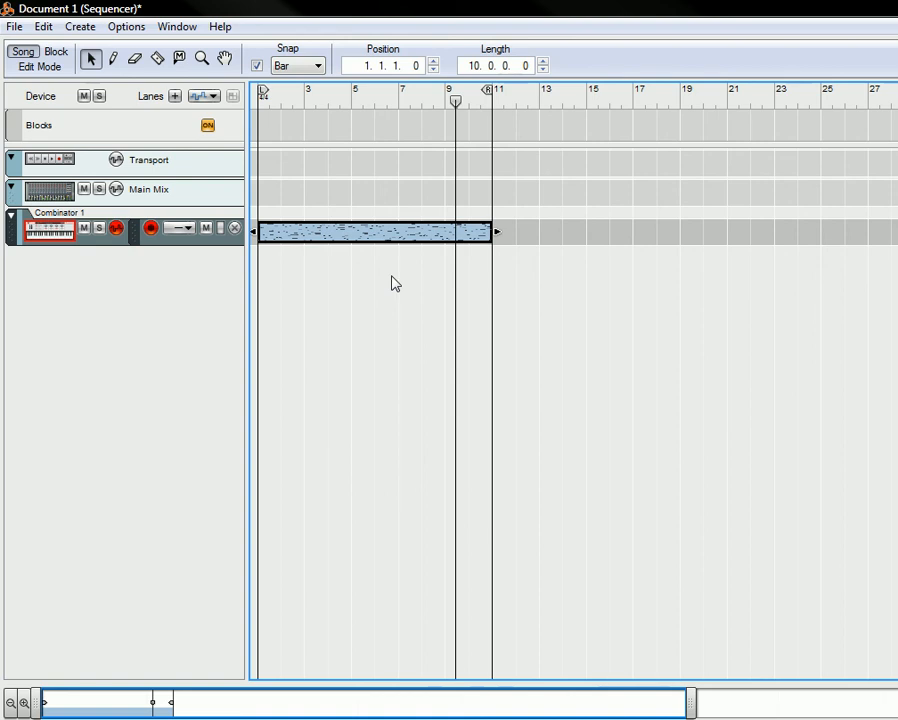
# Randomize the pitches of the Combinator 1 clip's notes from C 3 to B 6, and return to the rack window.
pyautogui.press('F8')
pyautogui.click(656, 341)
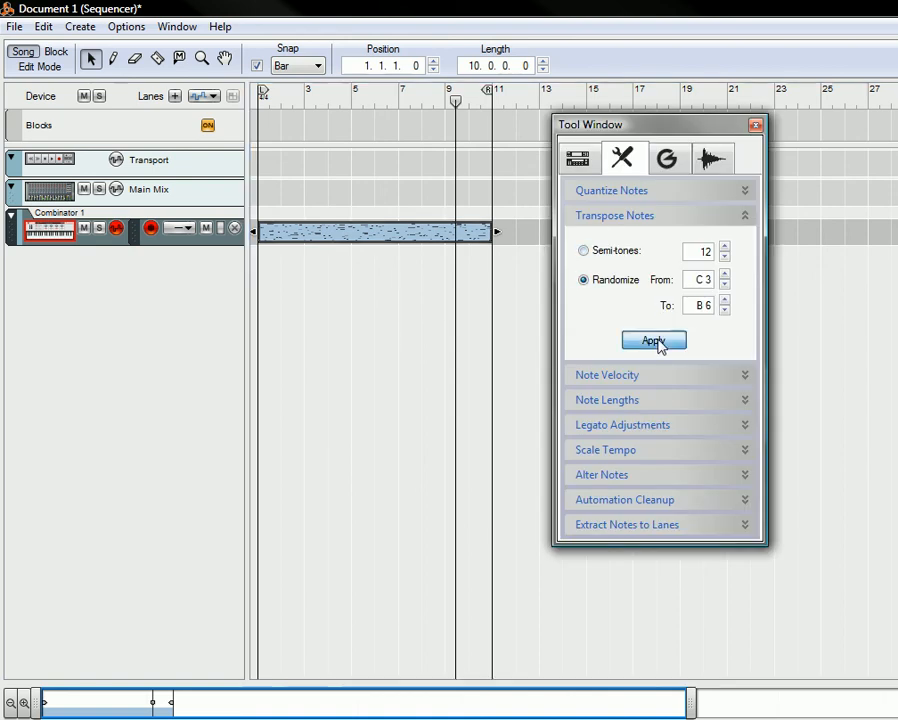
pyautogui.click(755, 124)
pyautogui.hotkey('alt', 'Tab')
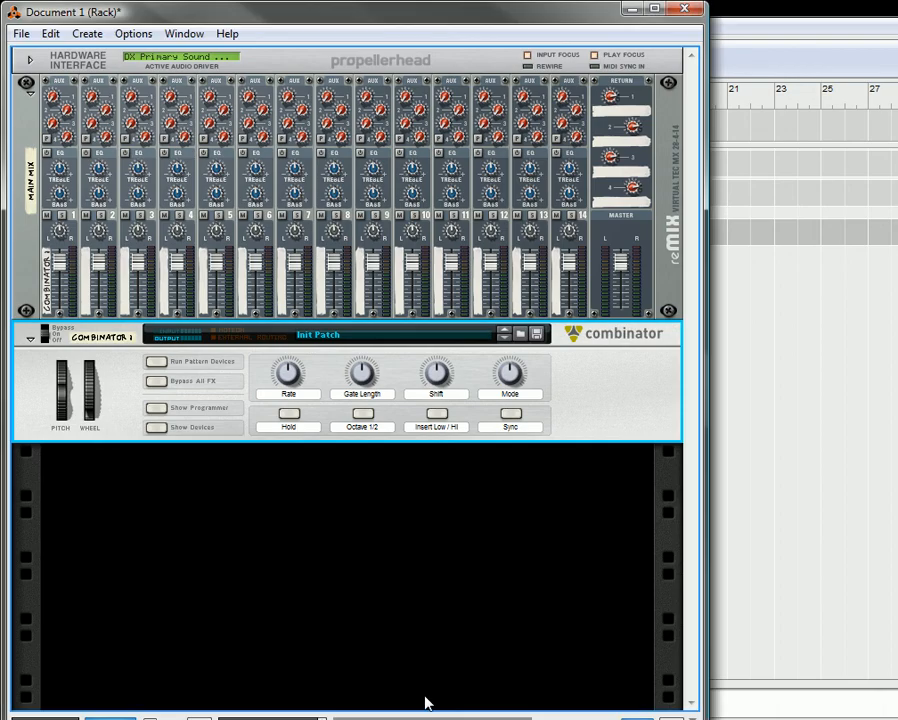
# Start playback and adjust the Combinator's arpeggio by lowering Rate, turning on Hold and raising Gate Length.
pyautogui.press('space')
pyautogui.moveTo(296, 372); pyautogui.dragTo(305, 398)
pyautogui.moveTo(360, 378); pyautogui.dragTo(373, 357)
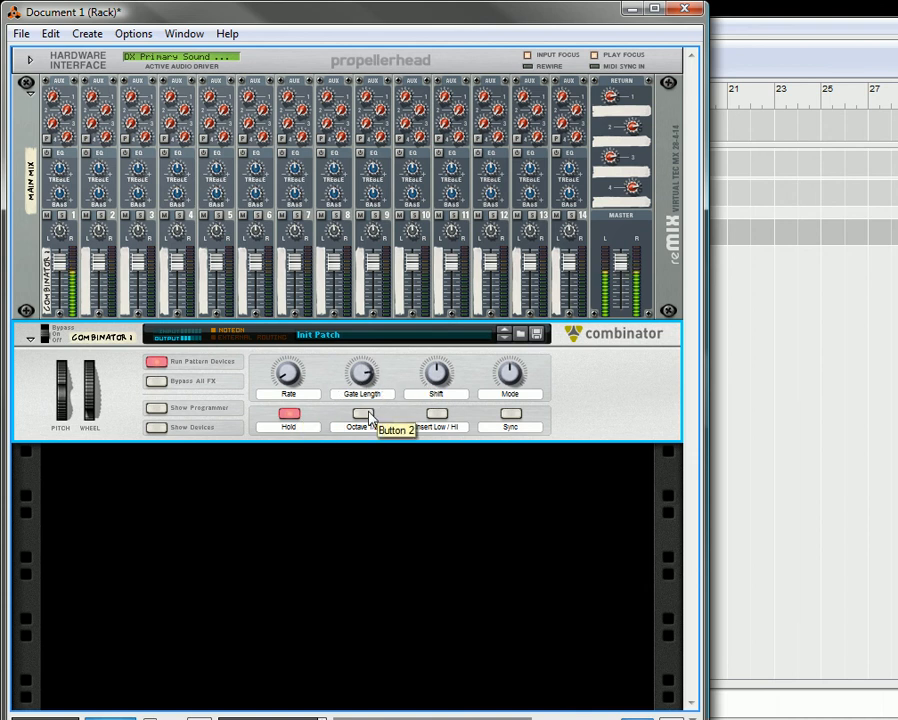
# Turn on the Octave 1/2 and Insert Low / Hi buttons and lower the Shift rotary to about 21 during playback.
pyautogui.click(365, 414)
pyautogui.moveTo(444, 345); pyautogui.dragTo(455, 400)
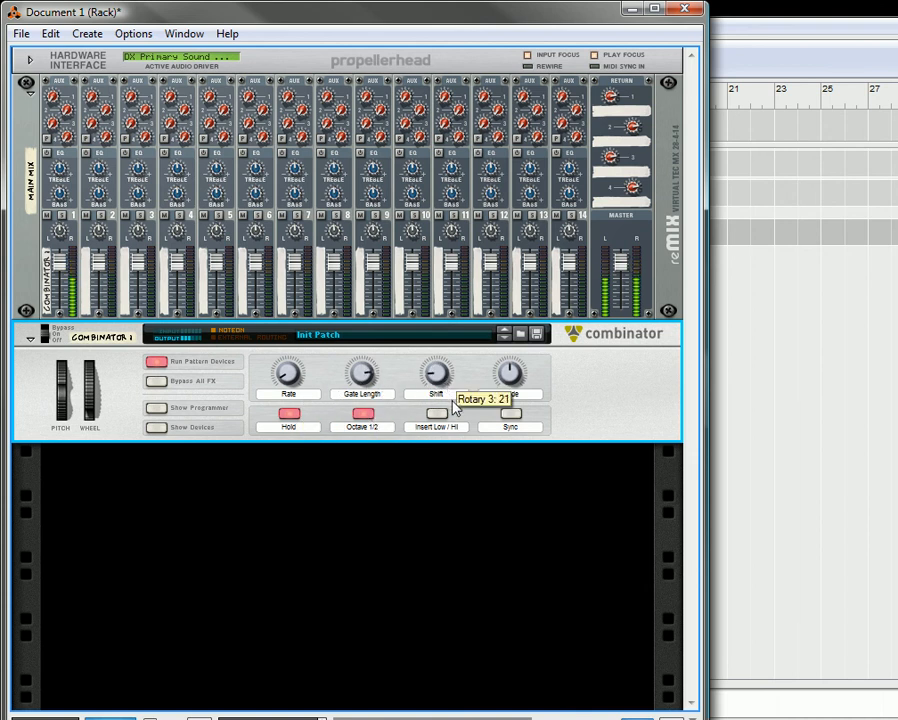
pyautogui.click(437, 414)
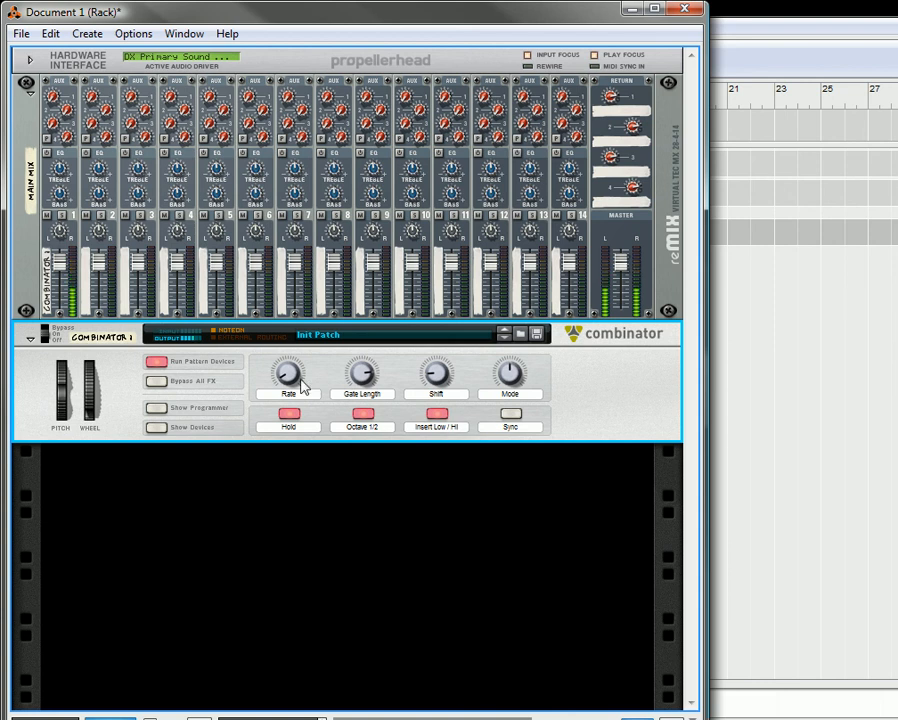
# Raise the Rate rotary to about its middle position, turn on Sync, and set the Mode rotary to about 92.
pyautogui.moveTo(287, 383); pyautogui.dragTo(318, 380)
pyautogui.click(520, 418)
pyautogui.moveTo(522, 392); pyautogui.dragTo(521, 351)
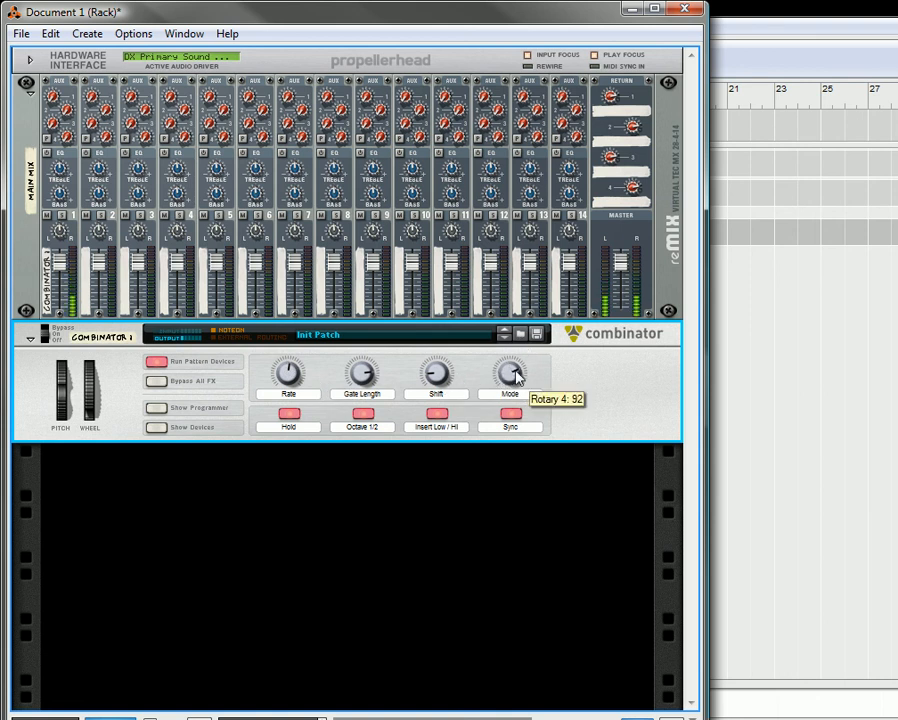